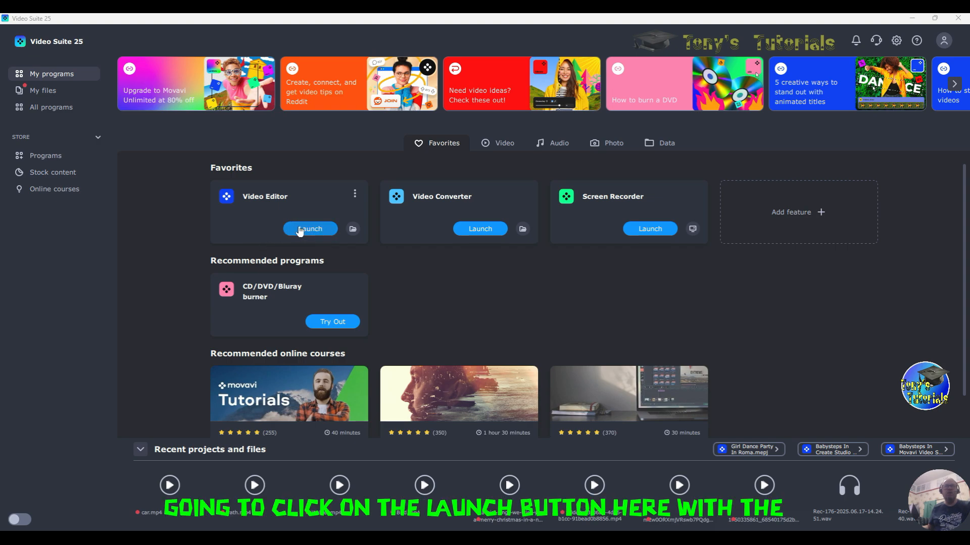
Launch Video Editor and import the Desktop files Bird.mp4, car.mp4 and Path.mp4 into the new project.
left_click(301, 232)
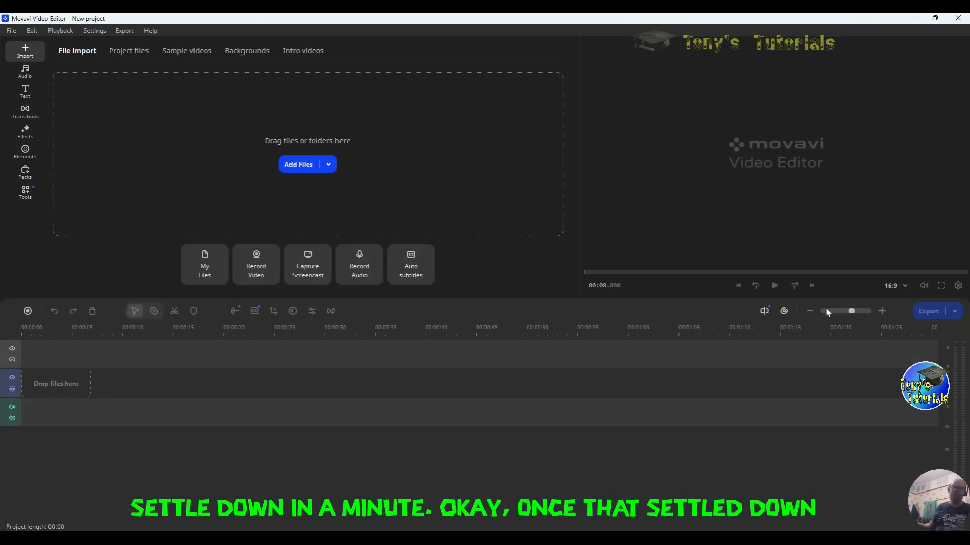
left_click(288, 166)
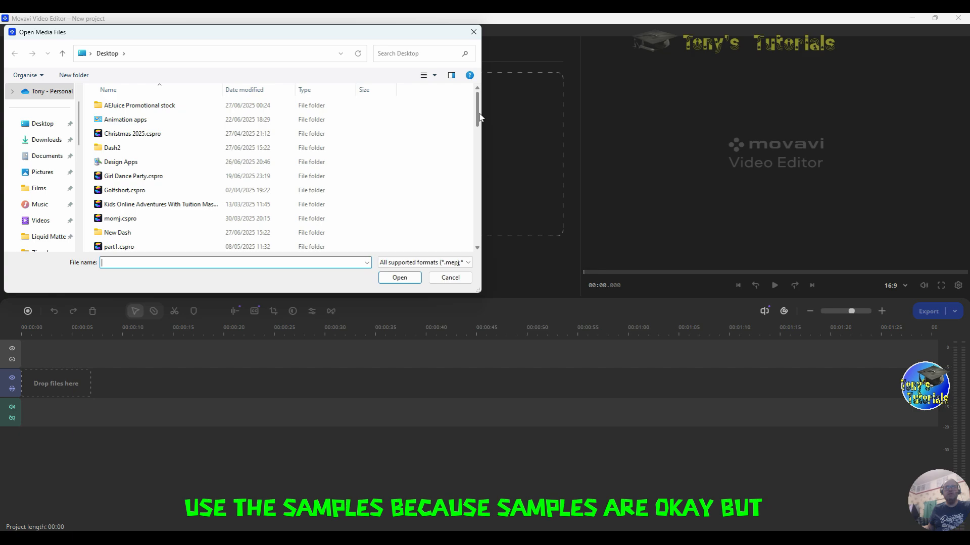
left_click_drag(477, 115, 489, 196)
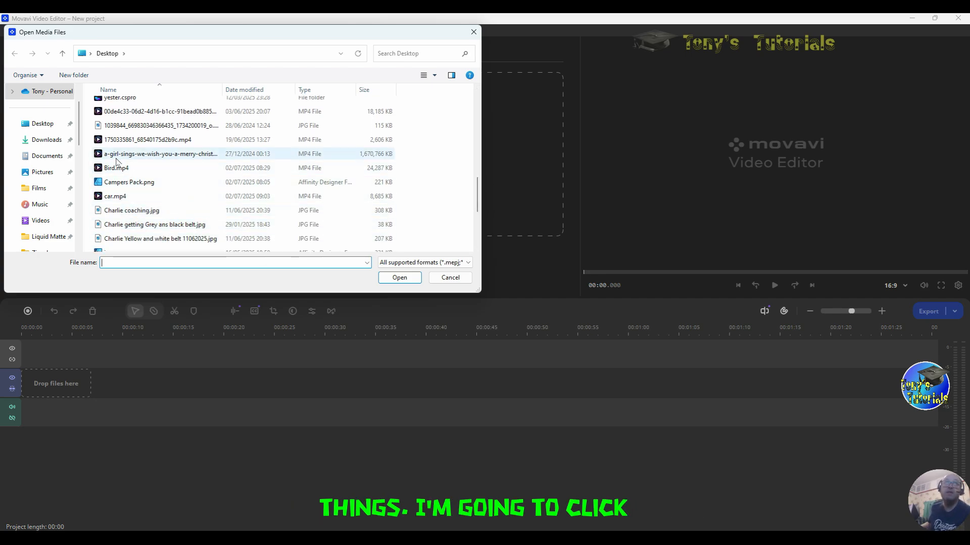
left_click(104, 169)
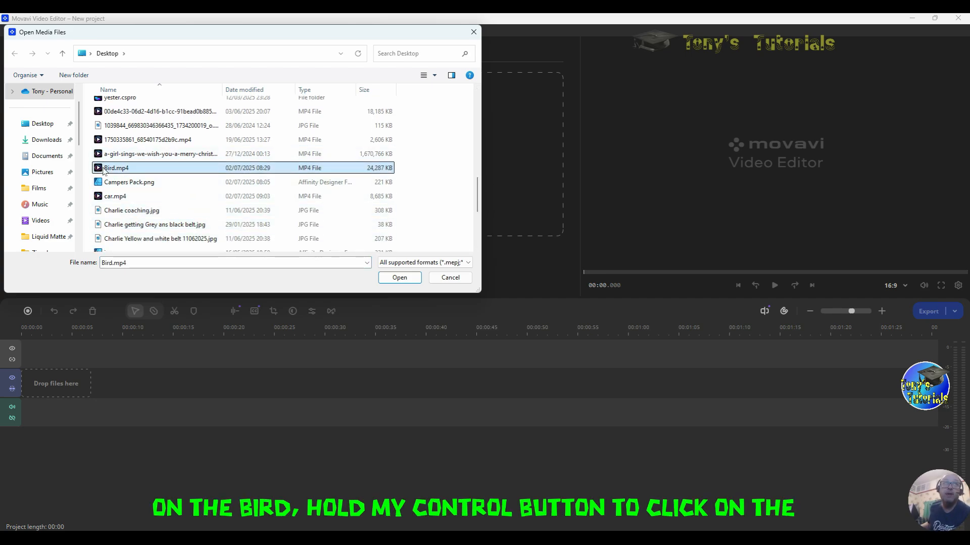
left_click(122, 197, "ctrl")
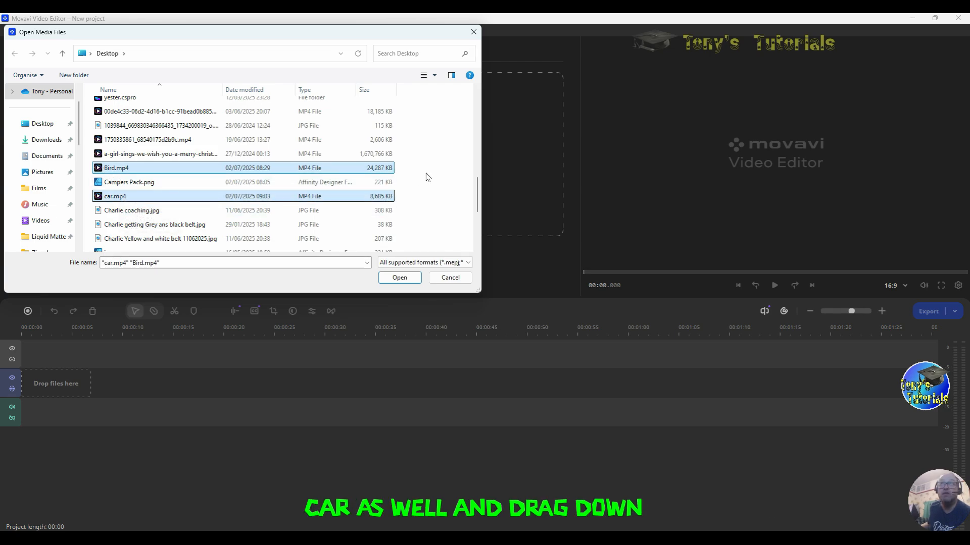
left_click_drag(478, 203, 479, 224)
left_click(122, 231, "ctrl")
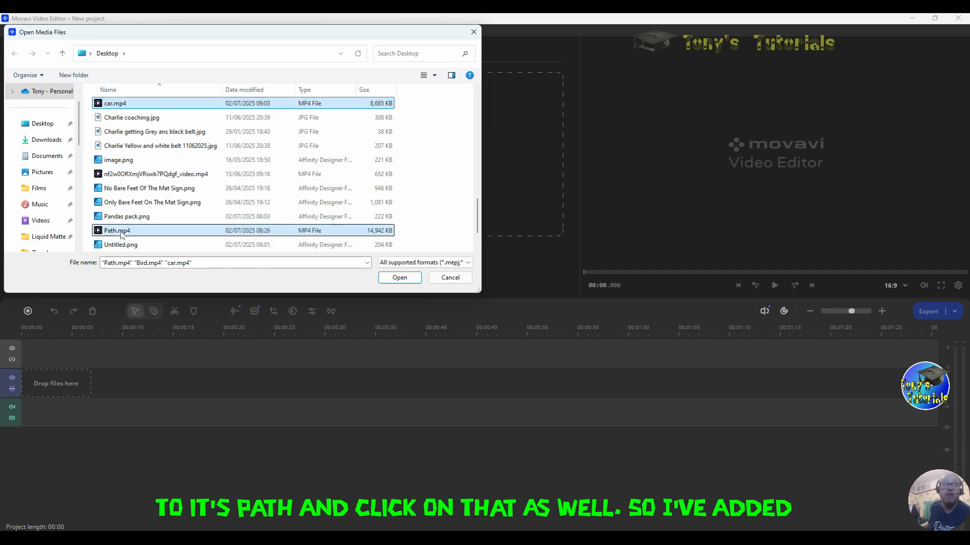
left_click(398, 278)
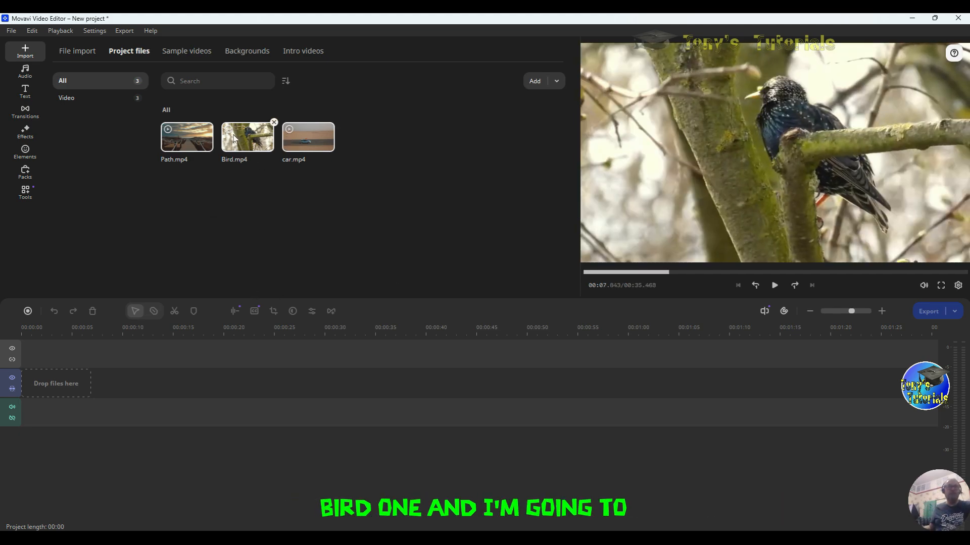
left_click_drag(234, 139, 237, 406)
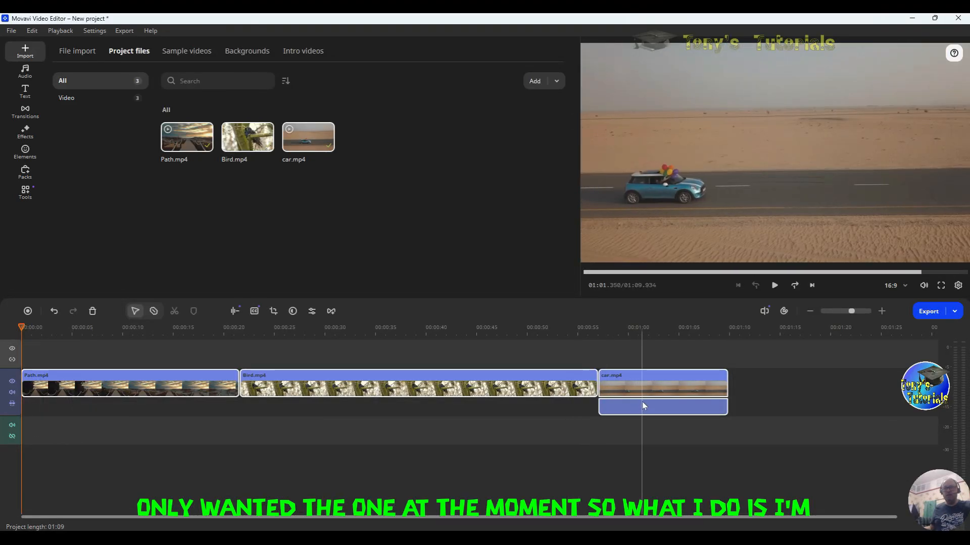
right_click(649, 381)
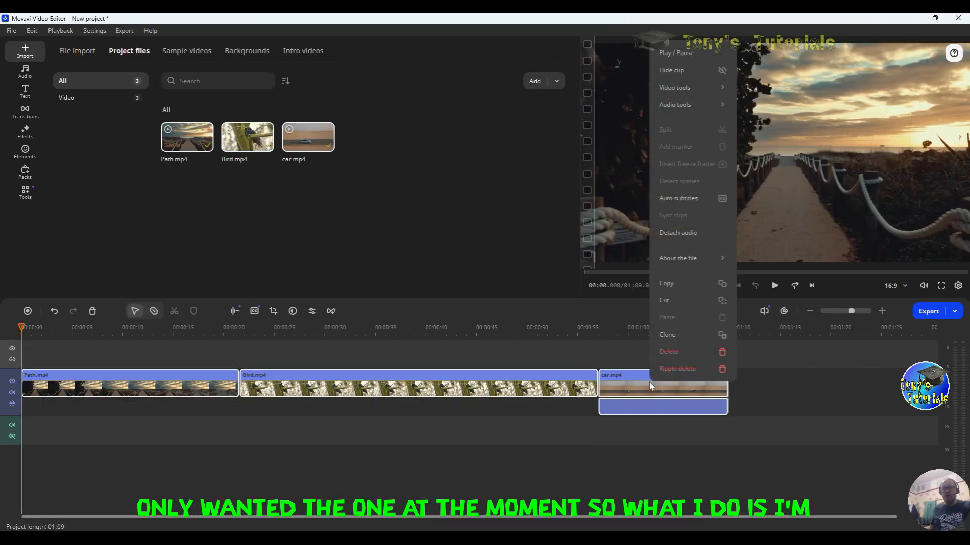
left_click(682, 354)
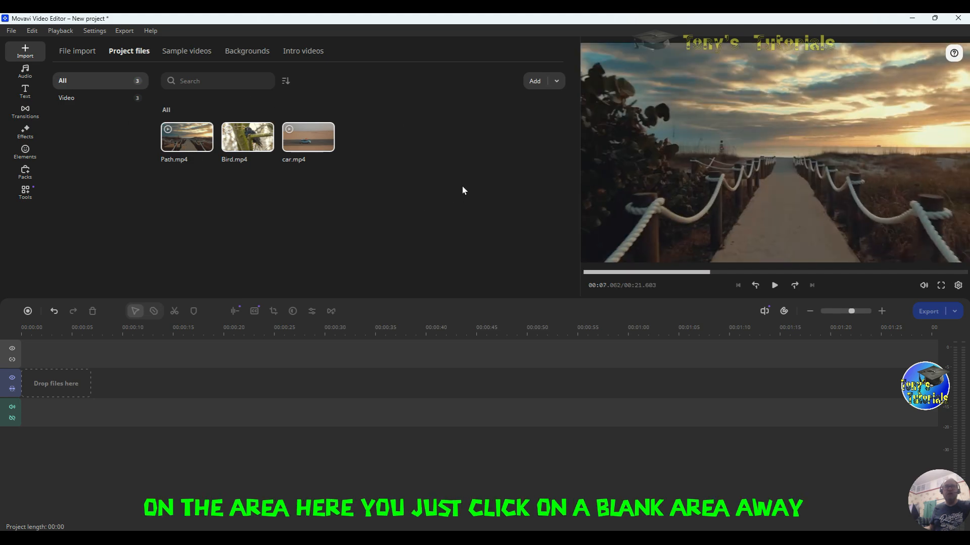
Clear the selection of all project files and place only Bird.mp4 at the start of the video track.
left_click(463, 190)
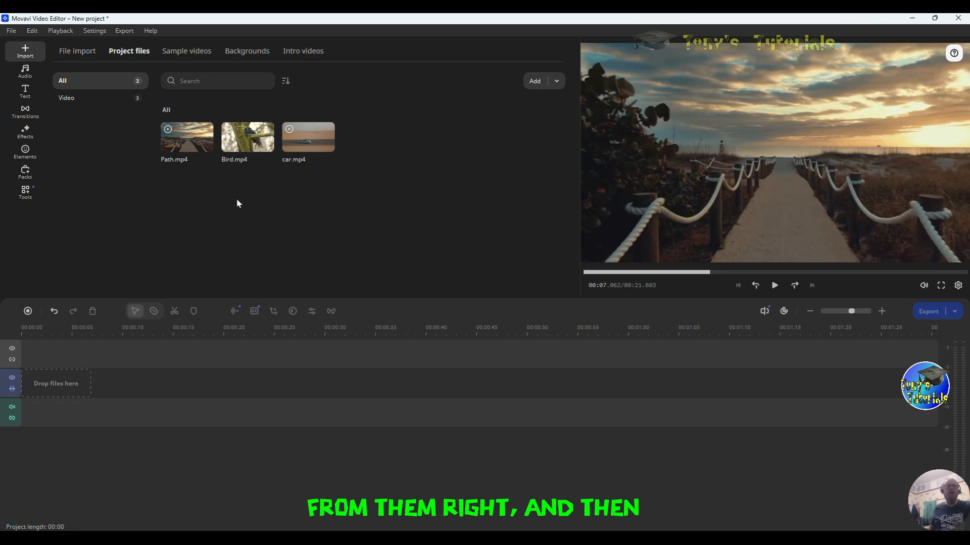
left_click(248, 141)
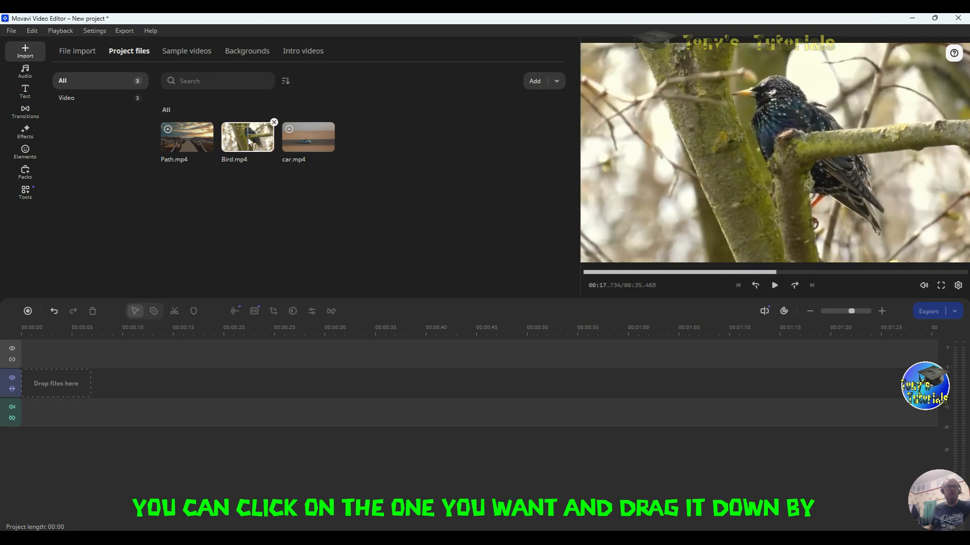
left_click_drag(249, 141, 38, 390)
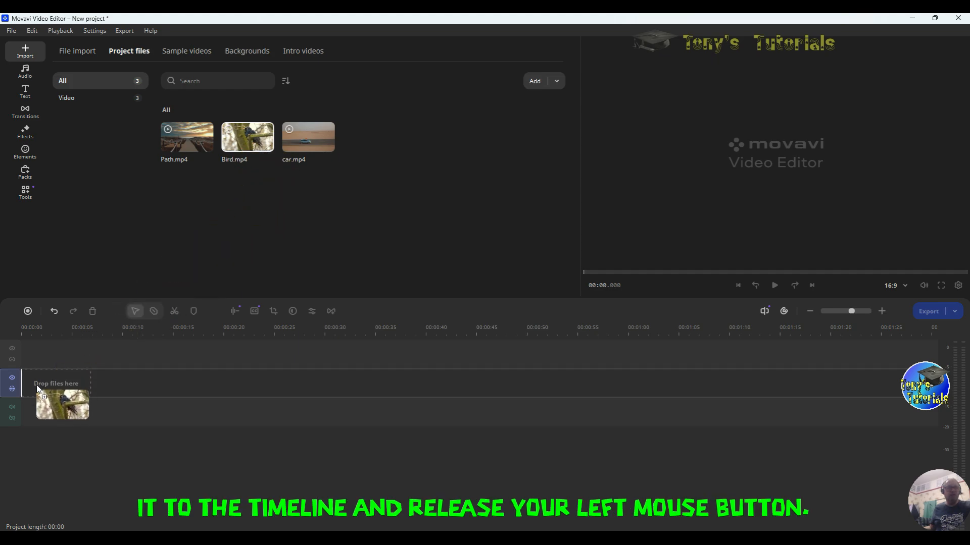
left_click_drag(38, 390, 38, 390)
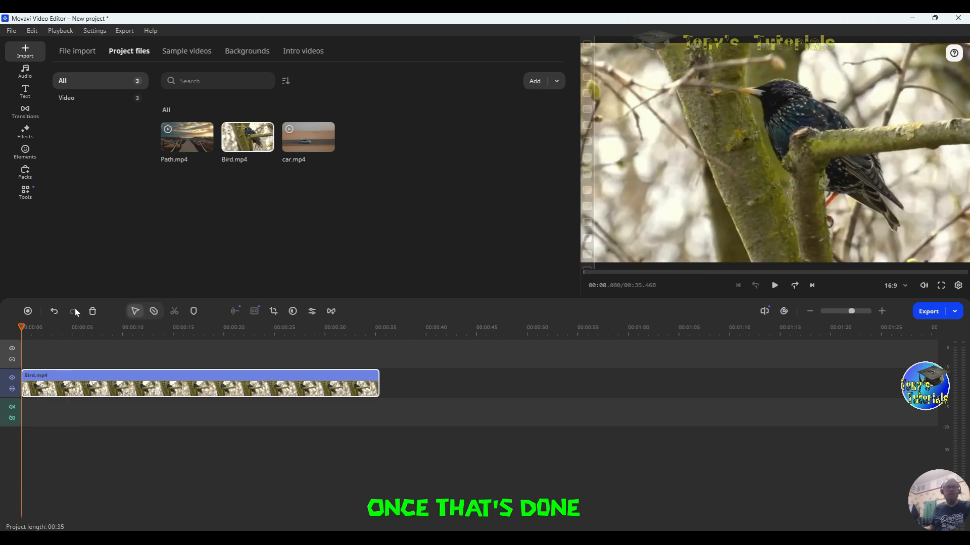
Preview the bird clip by playing it and skipping ahead to its end, and return the playhead to about 00:17.650.
left_click(774, 286)
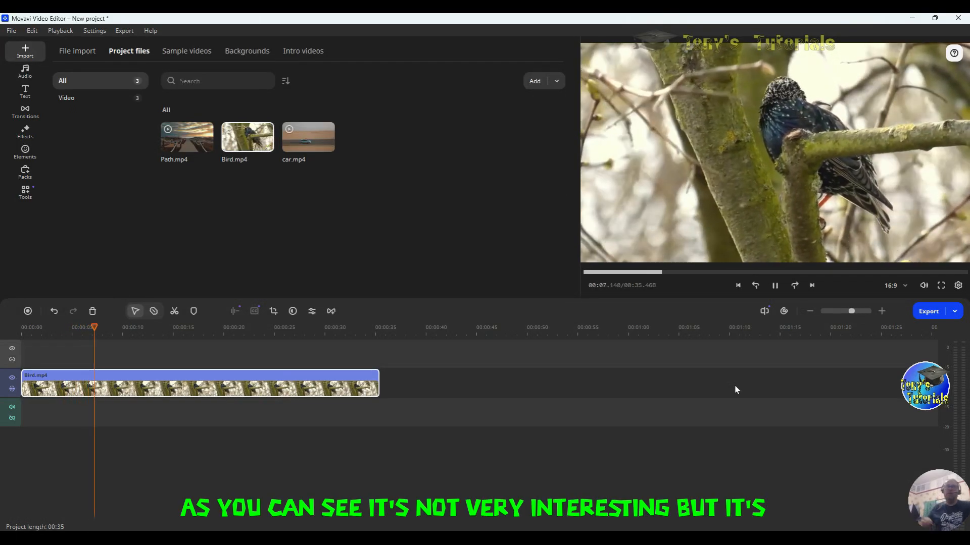
left_click(265, 331)
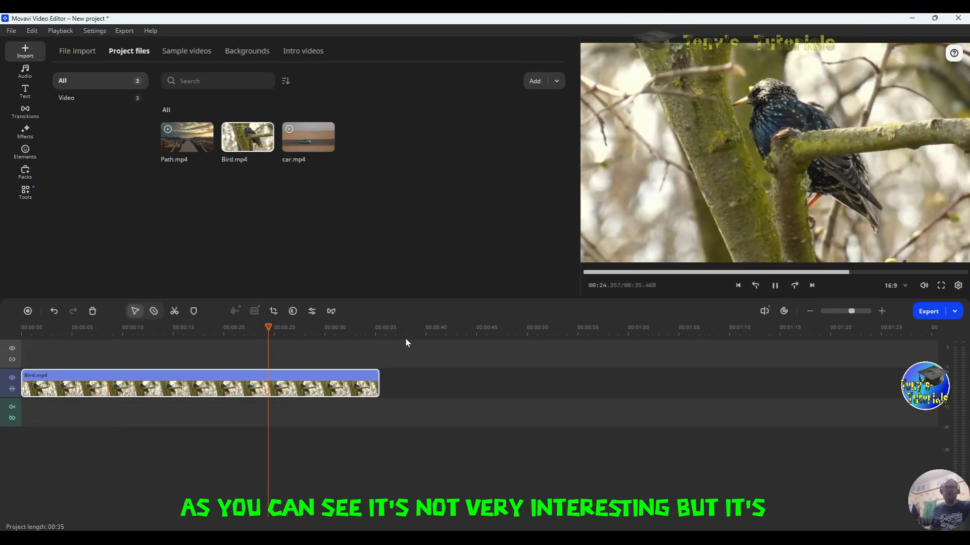
left_click(368, 333)
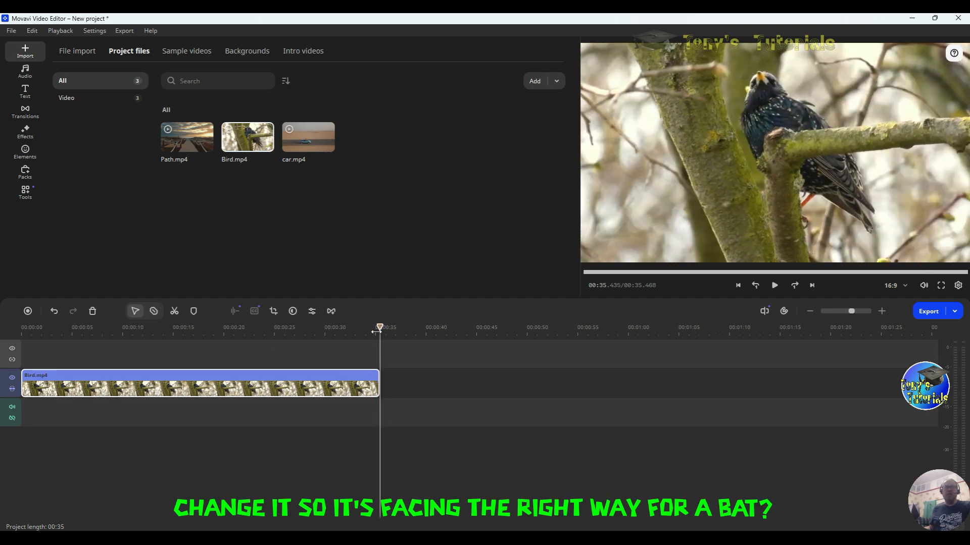
left_click_drag(379, 343, 200, 346)
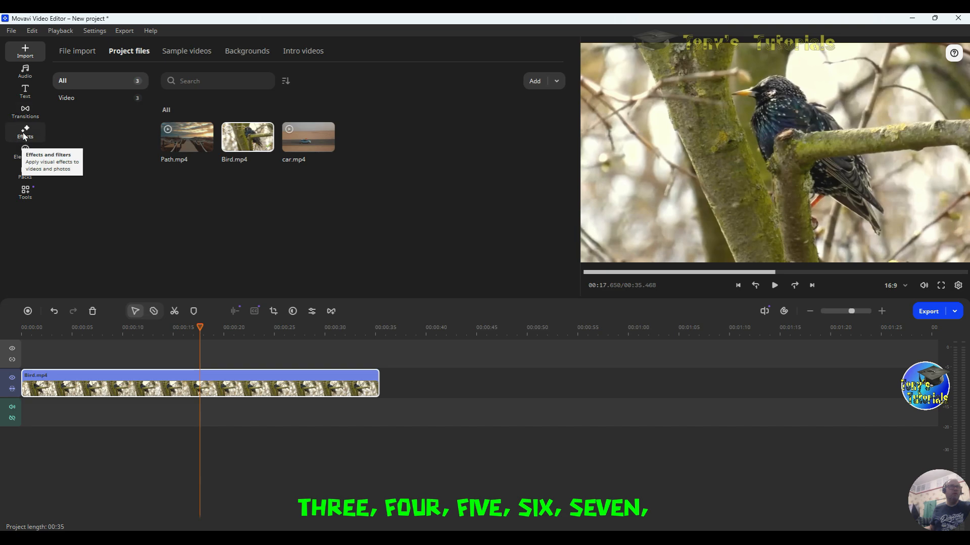
Open the Crop and rotate tool for the bird clip and consult its help tip and online Cropping article.
left_click(26, 196)
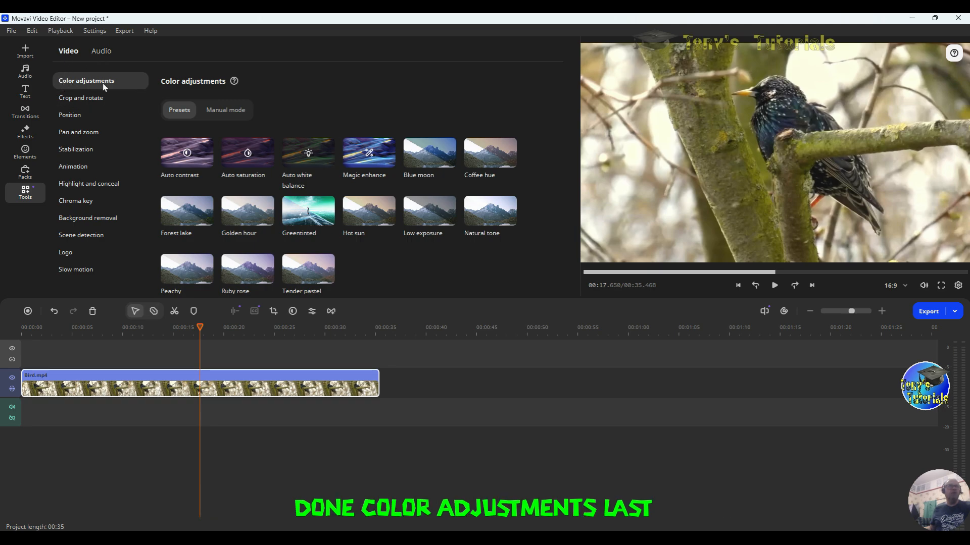
left_click(74, 102)
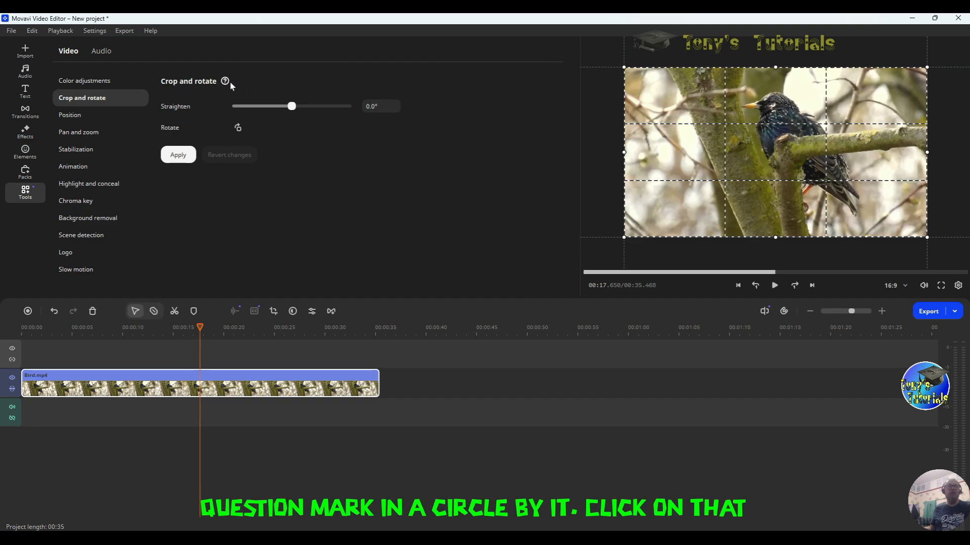
mouse_move(226, 82)
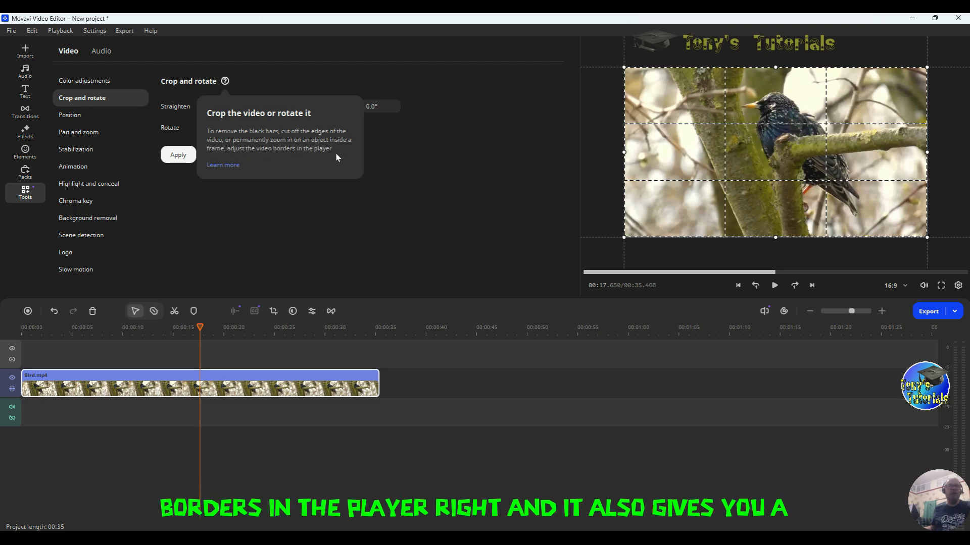
left_click(223, 165)
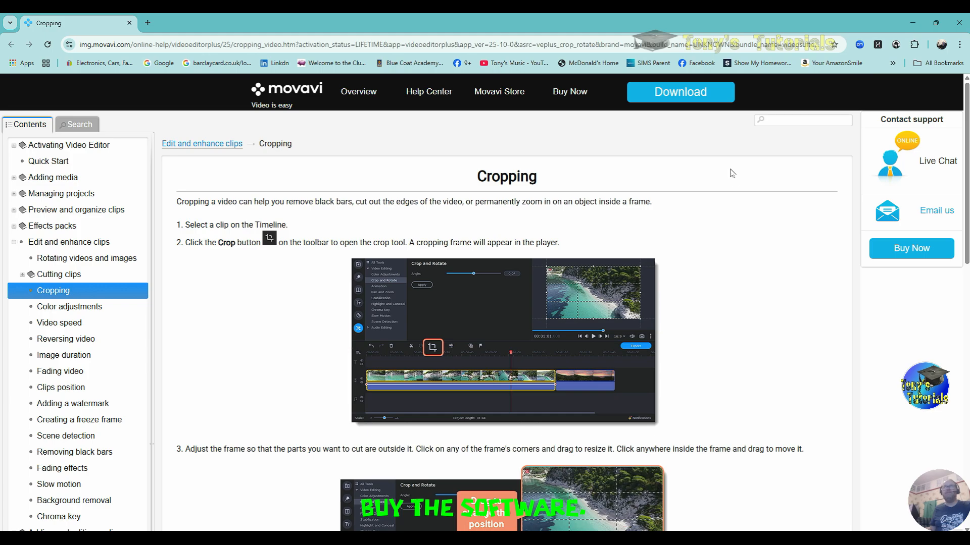
left_click(961, 26)
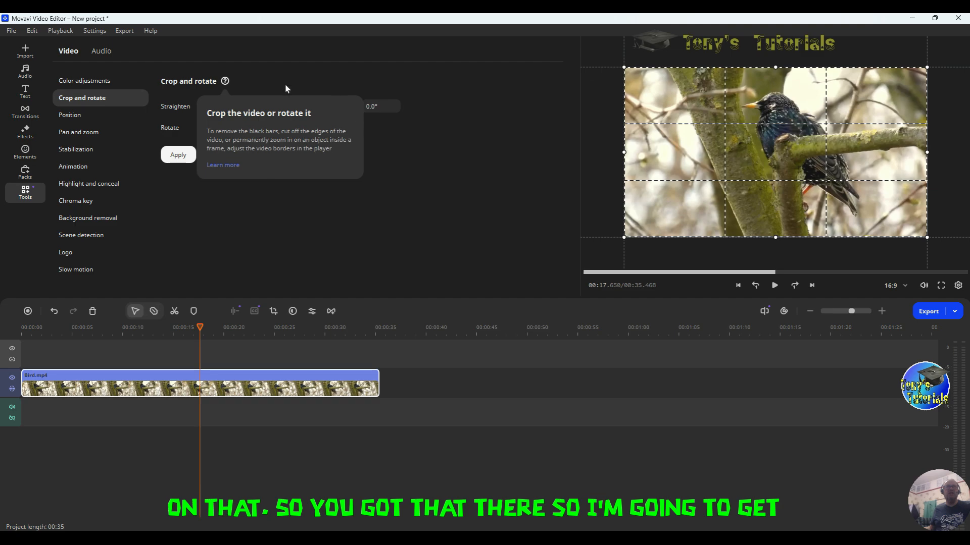
left_click(489, 193)
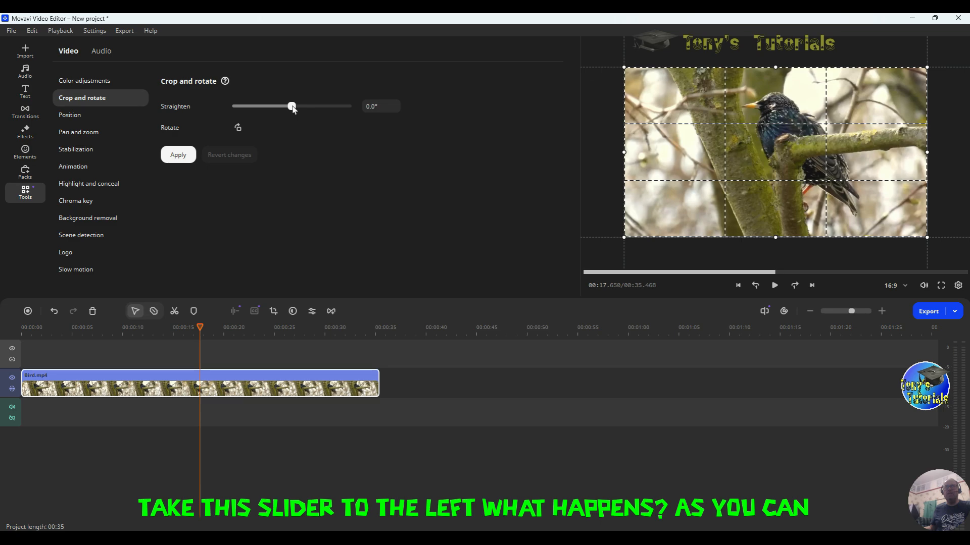
Try straightening the bird clip to -45°, about 2° and 9°.
left_click_drag(294, 108, 237, 111)
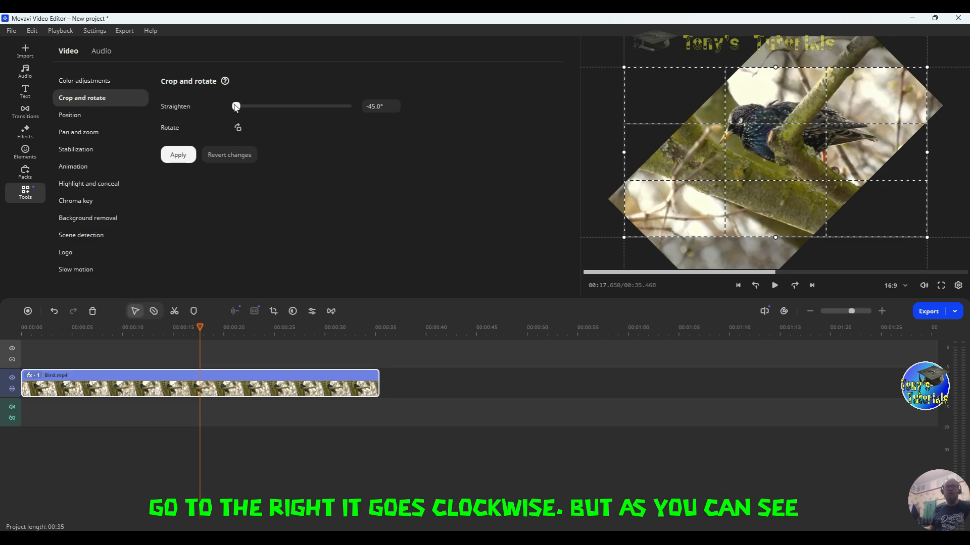
left_click_drag(236, 107, 293, 126)
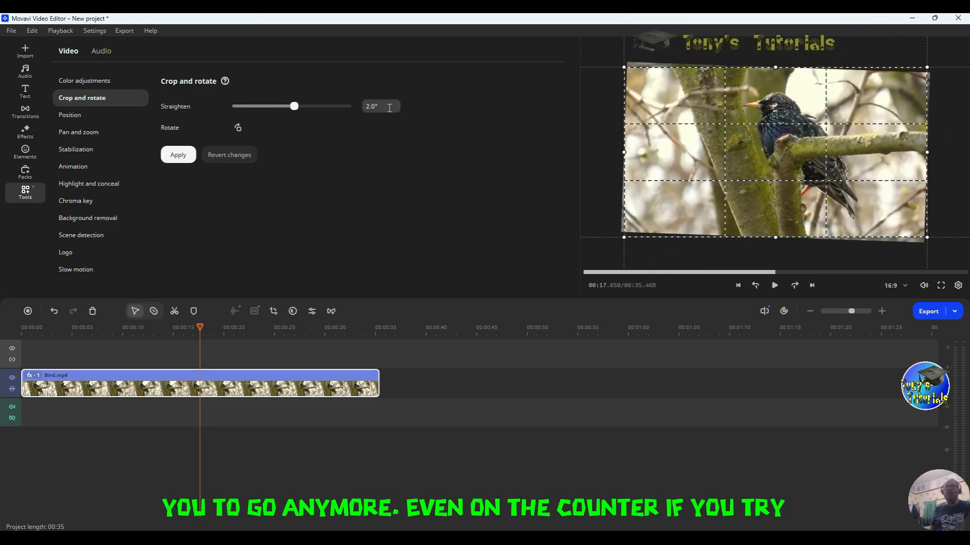
left_click_drag(385, 105, 362, 107)
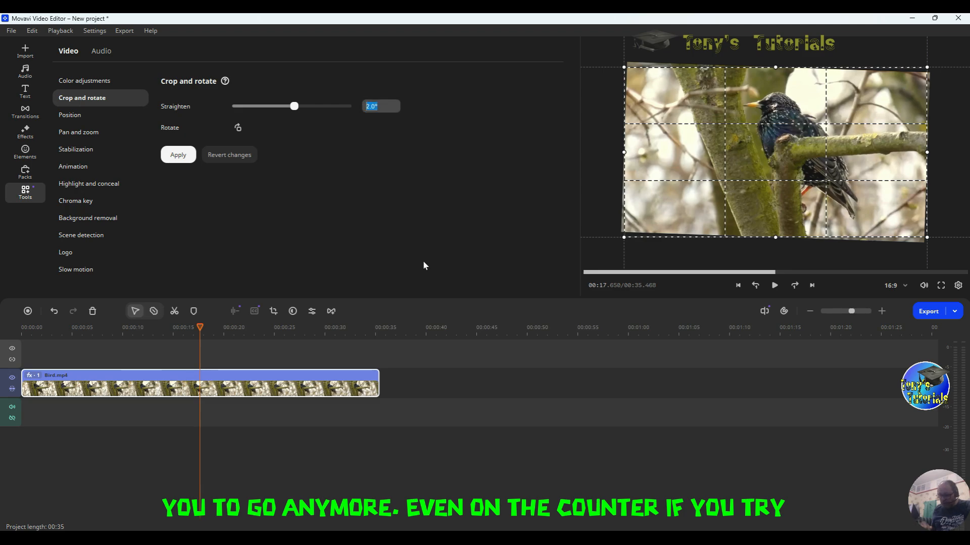
type("9")
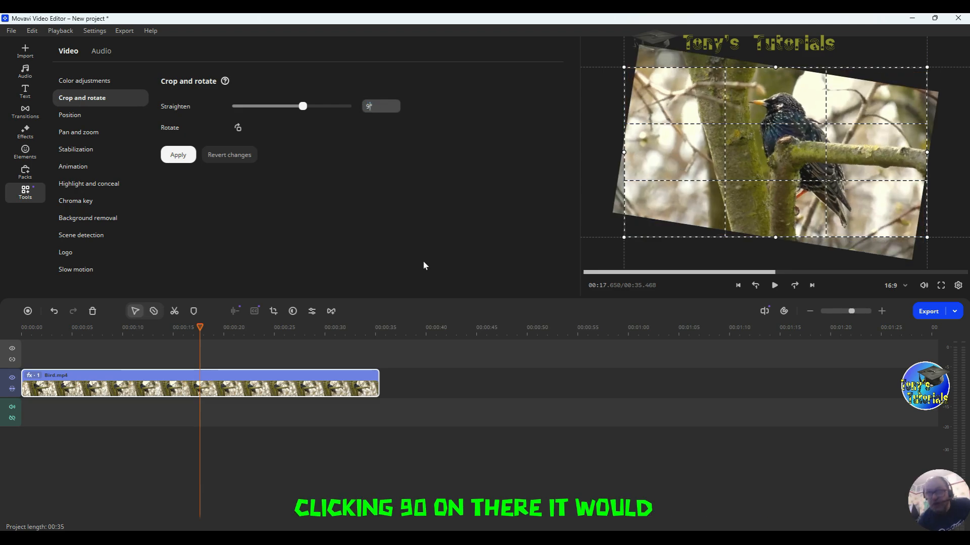
key("Return")
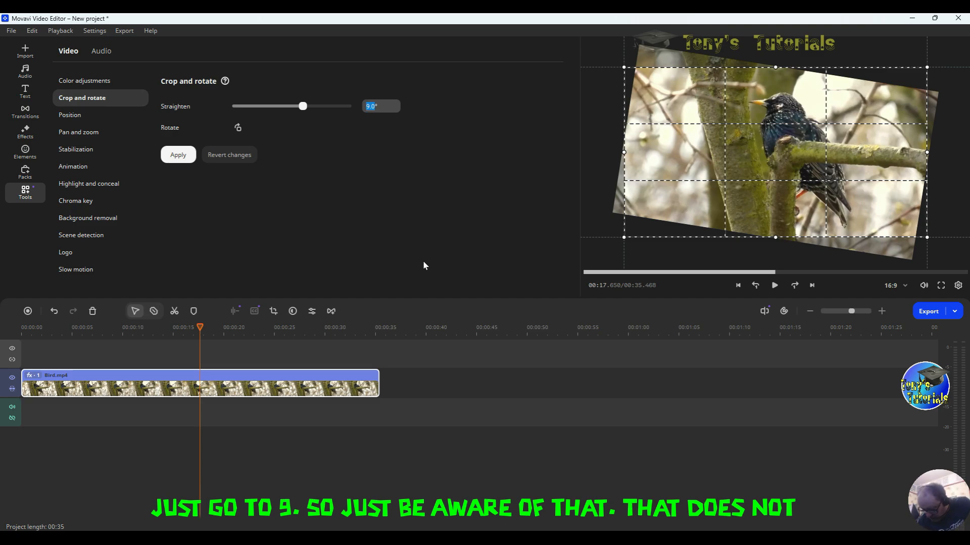
Reset the bird clip's Straighten angle to 0° and rotate the clip 90° clockwise.
key("Right")
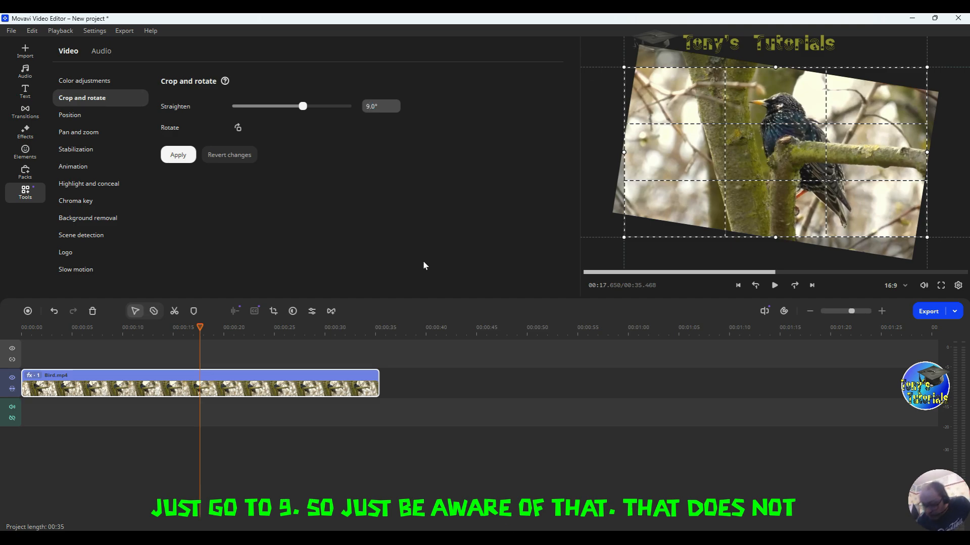
key("BackSpace")
type("0")
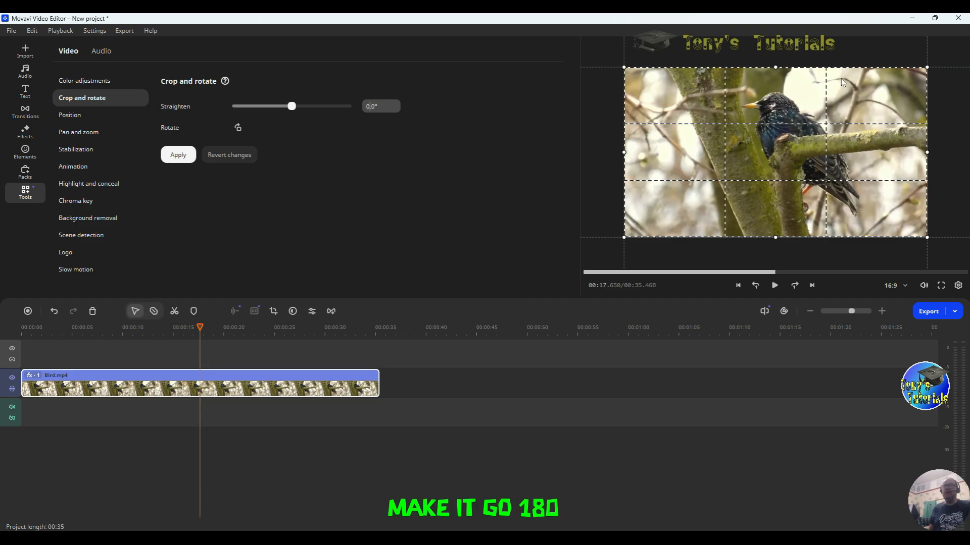
left_click(238, 129)
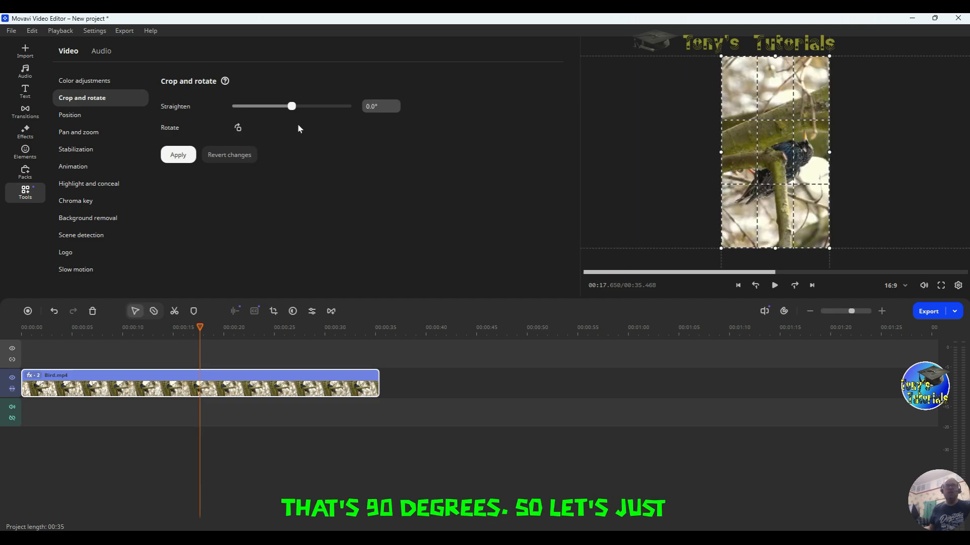
Try straightening the rotated bird clip to -45° and 45°, and return the angle to 0°.
left_click_drag(293, 108, 228, 118)
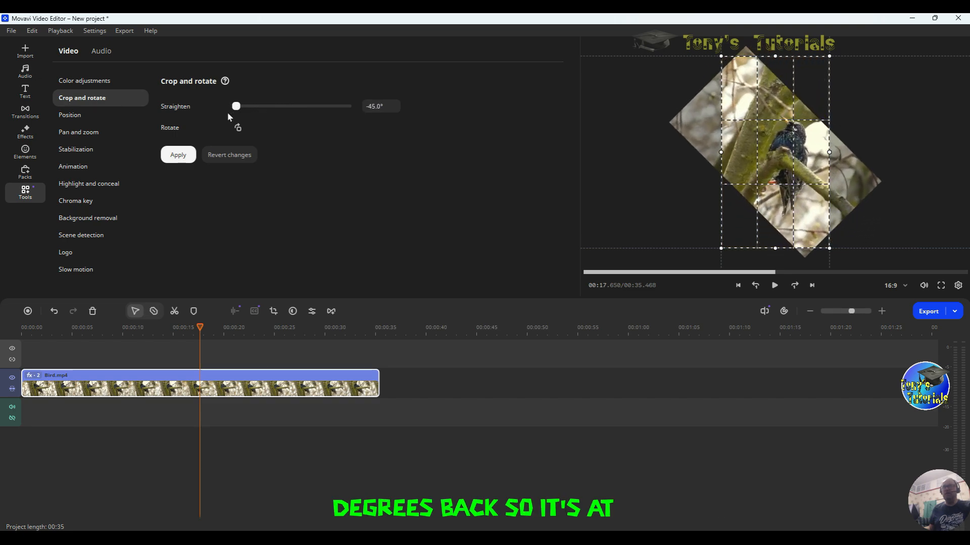
left_click_drag(228, 118, 353, 118)
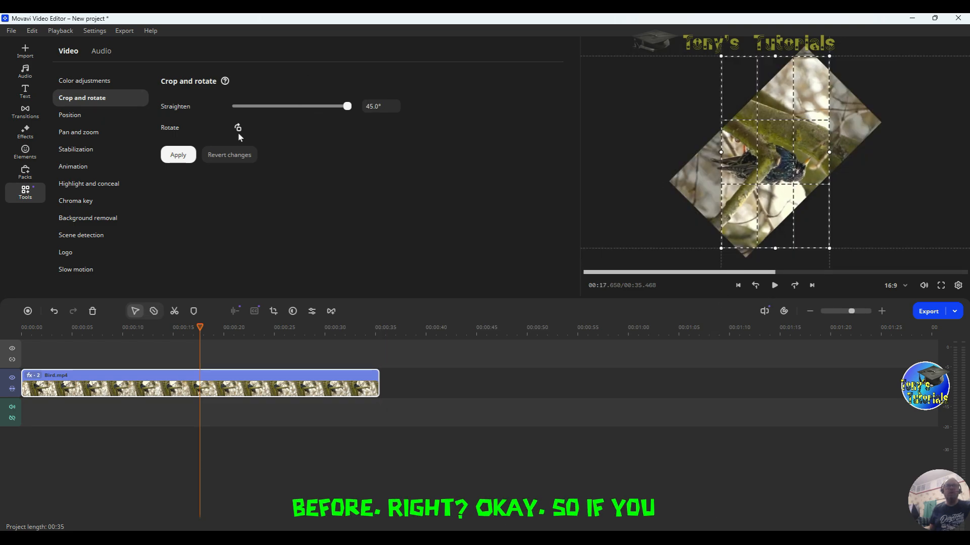
left_click_drag(351, 110, 294, 116)
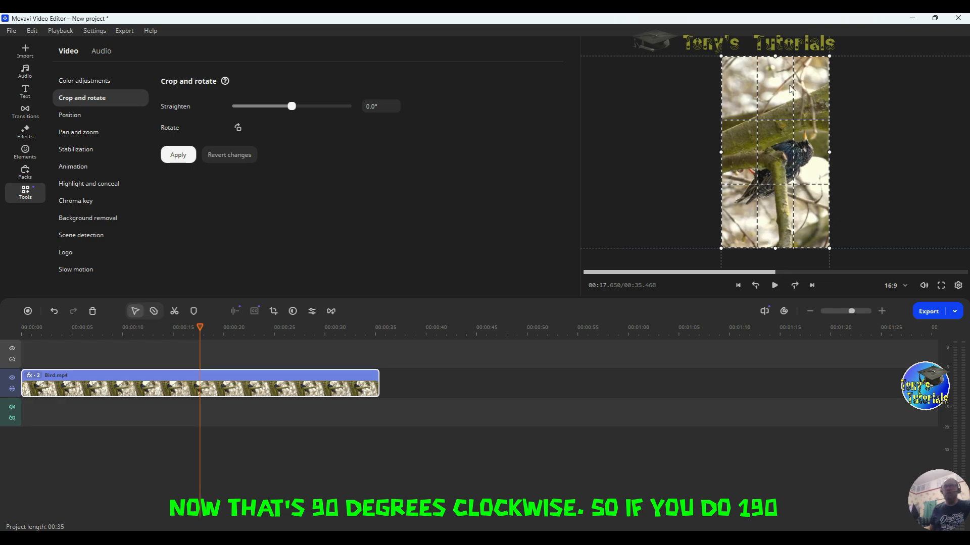
Rotate the bird clip a further 90° clockwise, apply the rotation, and preview the clip from its start.
left_click(238, 130)
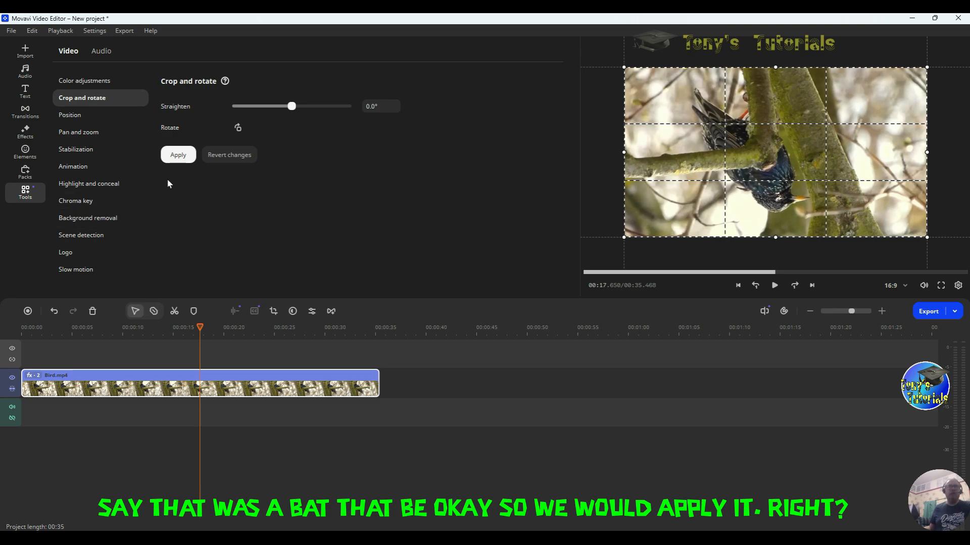
left_click(178, 155)
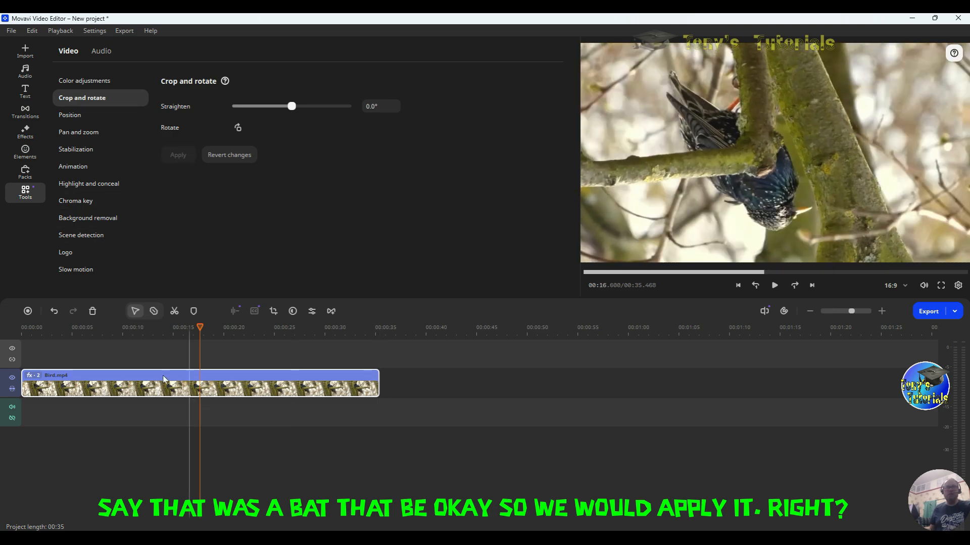
left_click(24, 329)
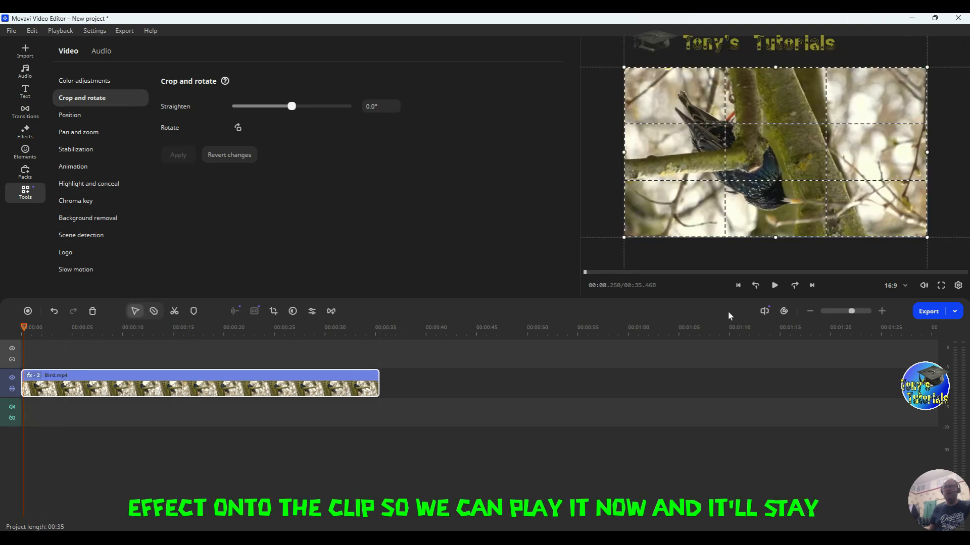
left_click(774, 285)
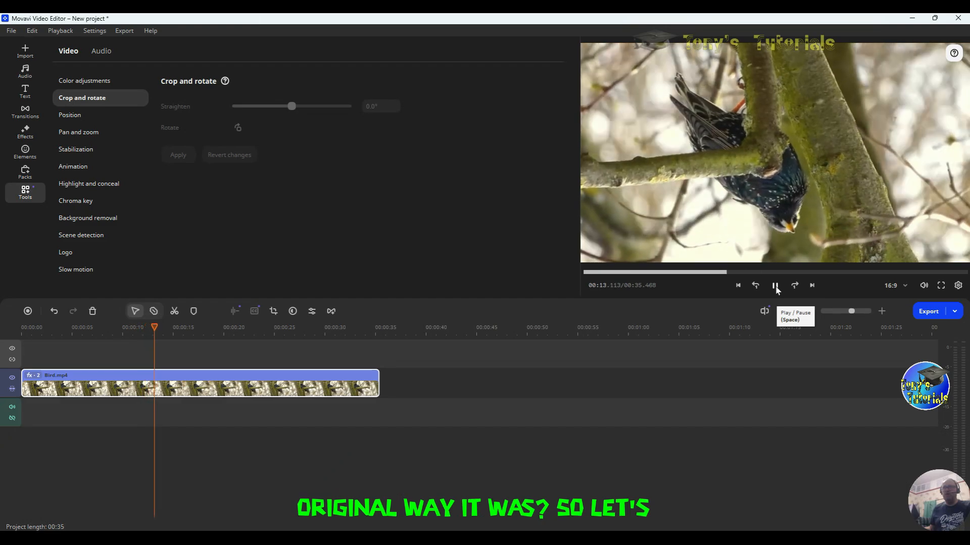
left_click(775, 286)
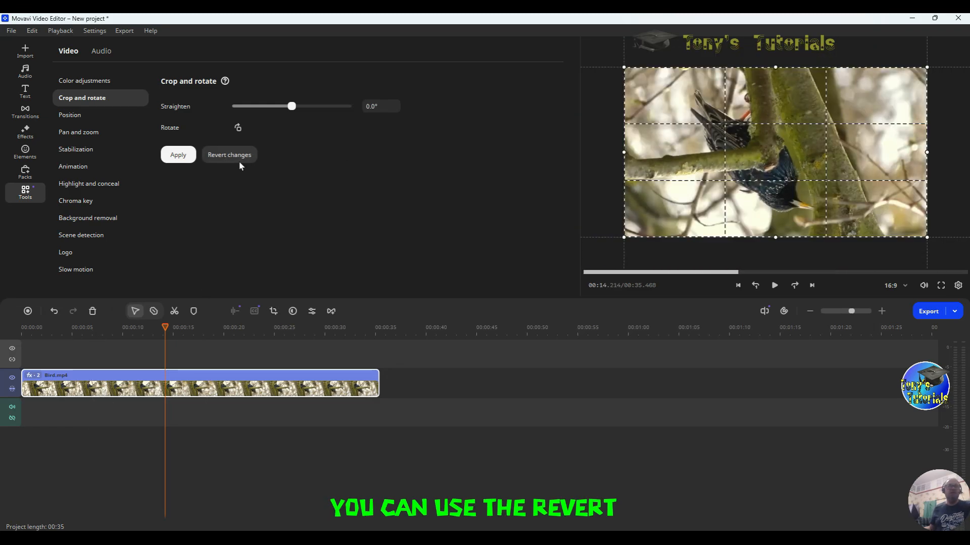
Revert the Crop and rotate changes on the bird clip and rotate it 180° again in two 90° turns.
left_click(239, 157)
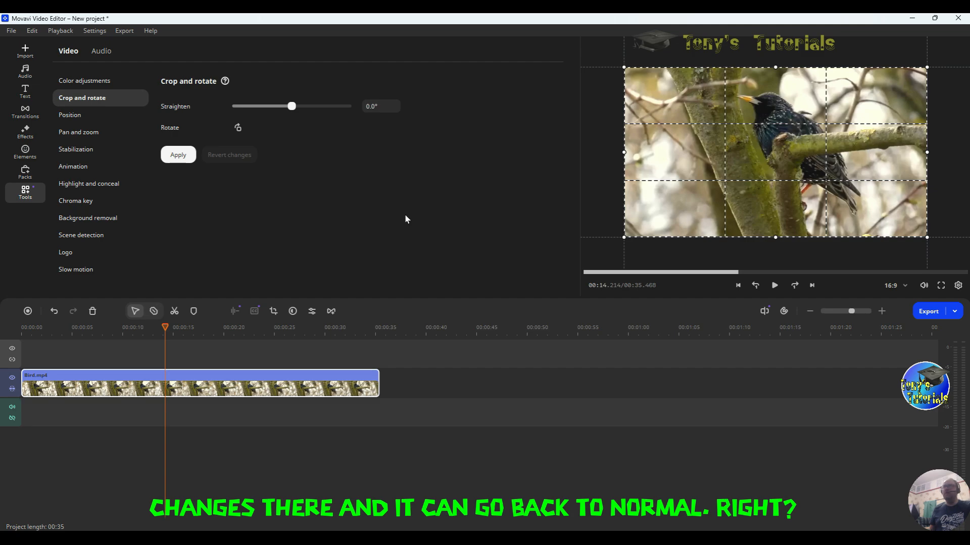
left_click(238, 129)
left_click(239, 129)
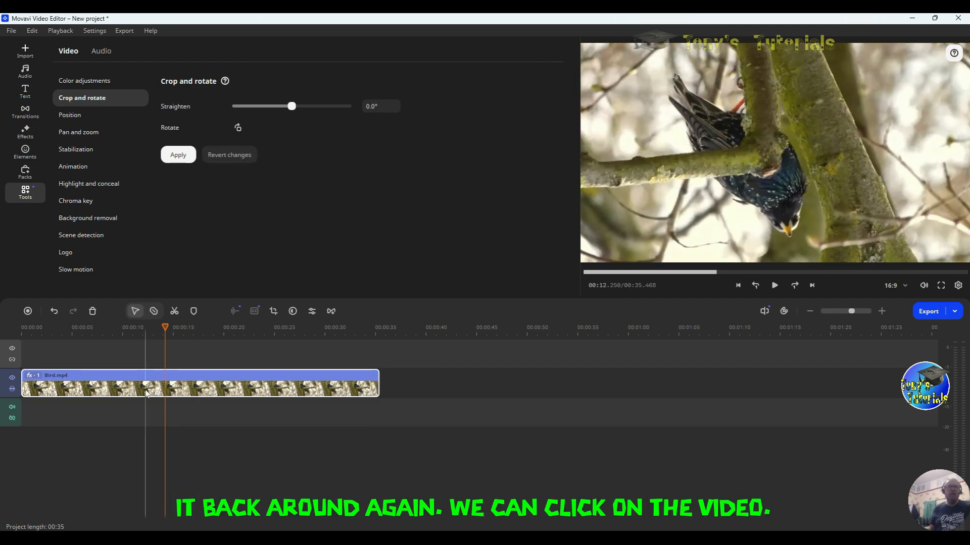
Remove the Rotate effect from the bird clip's applied effects in its clip settings.
left_click(188, 387)
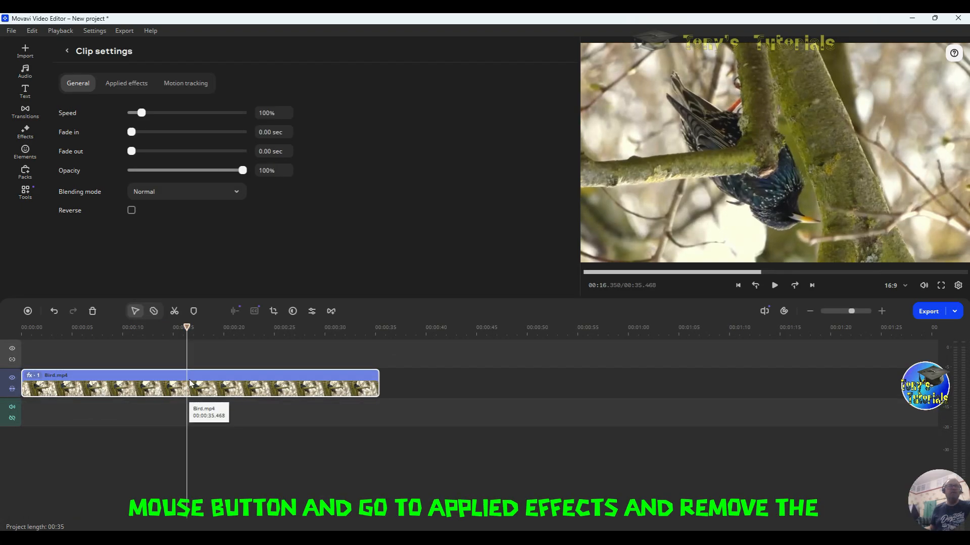
left_click(116, 86)
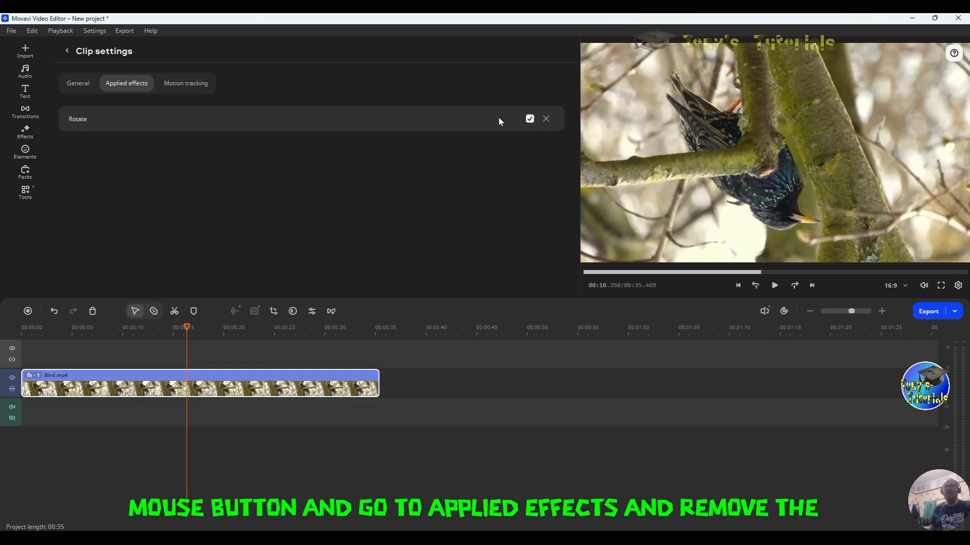
left_click(546, 119)
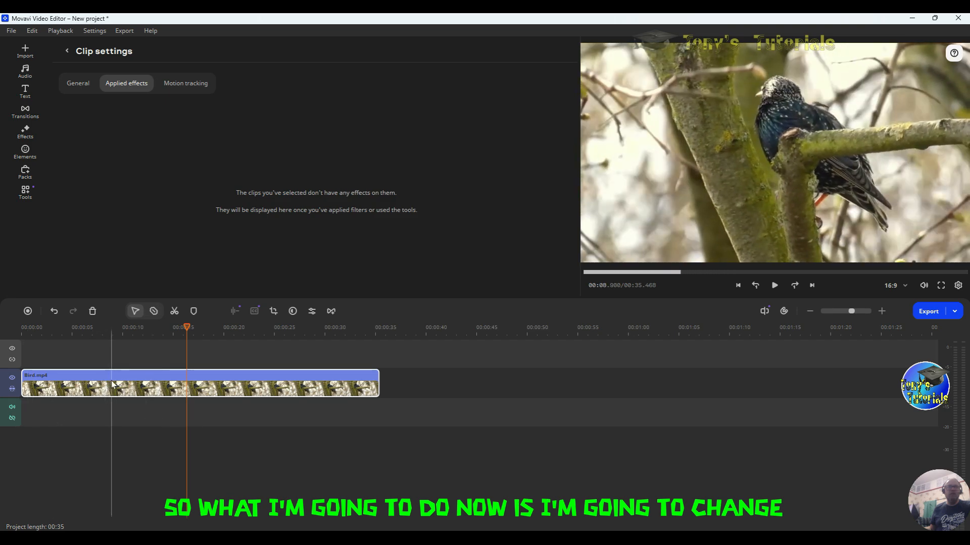
Replace the bird clip on the timeline with car.mp4 from the project files and play the new clip through.
right_click(112, 382)
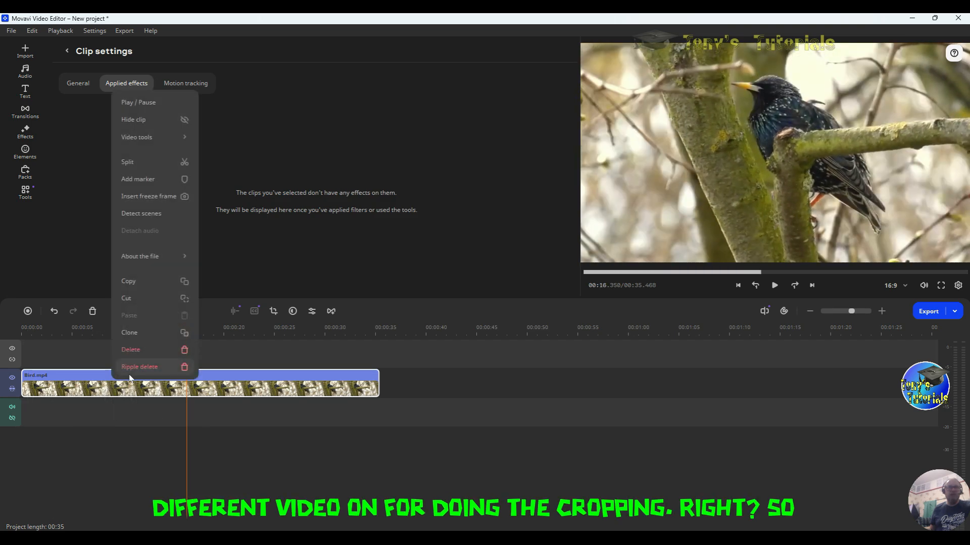
left_click(141, 354)
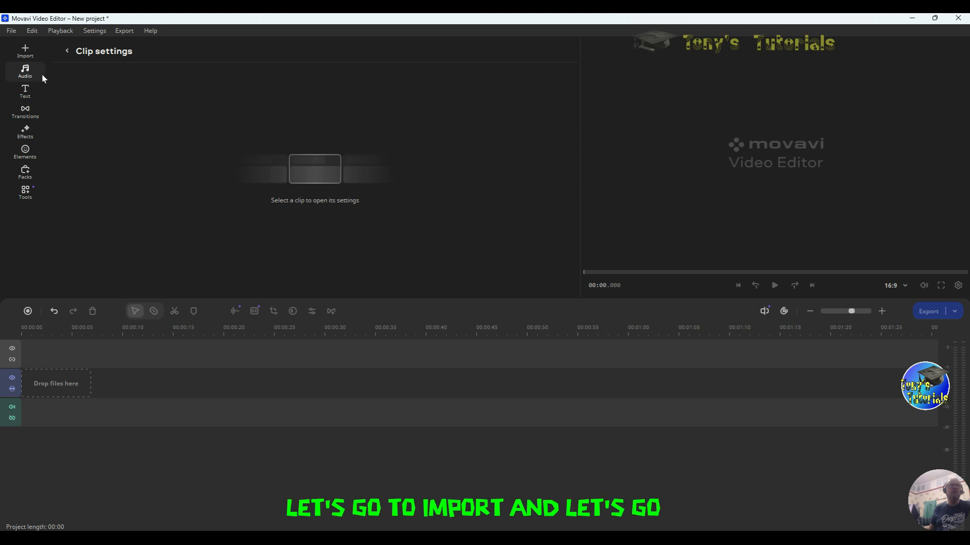
left_click(30, 53)
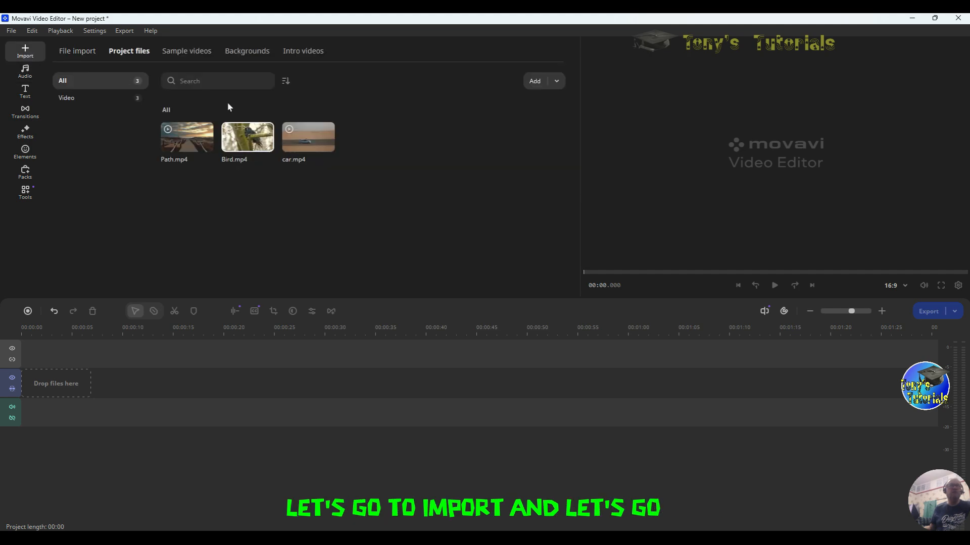
left_click(316, 149)
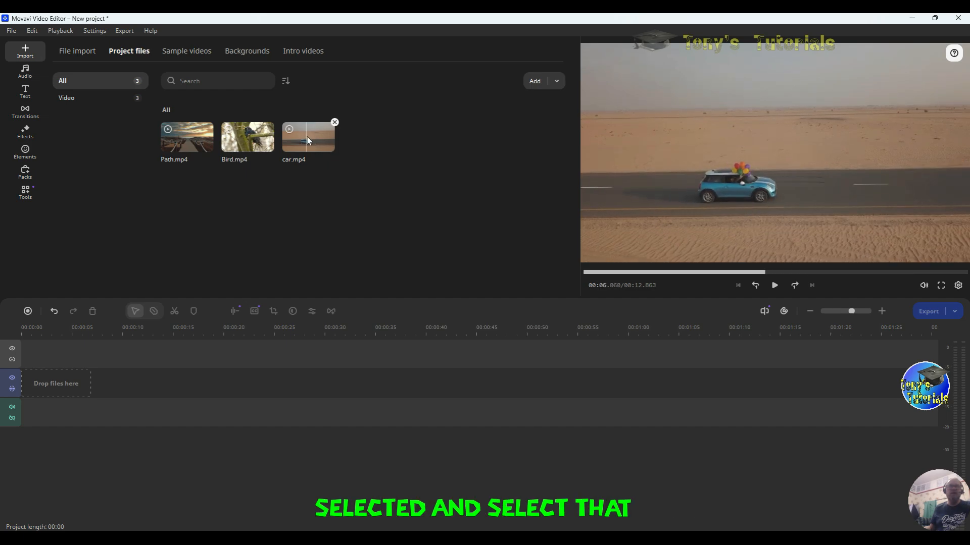
left_click_drag(309, 141, 38, 388)
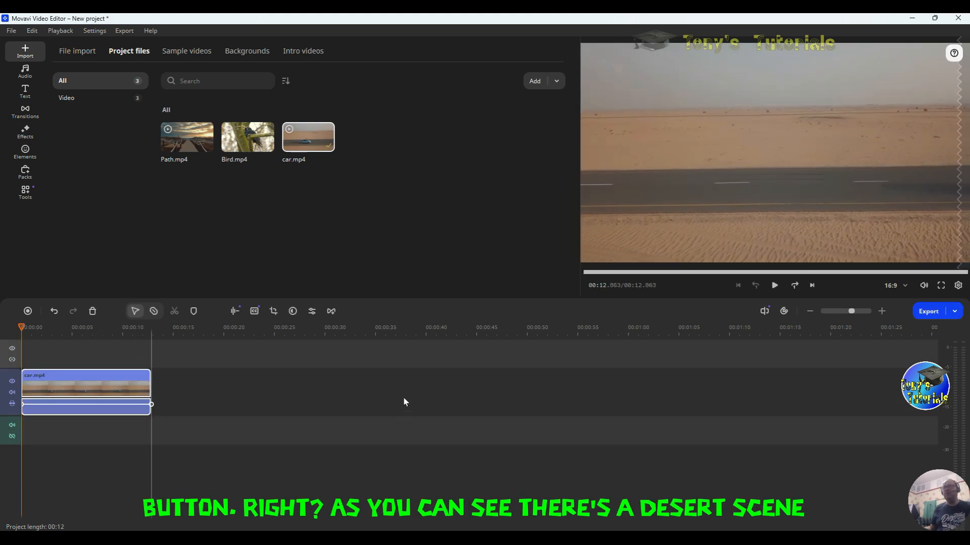
left_click(778, 287)
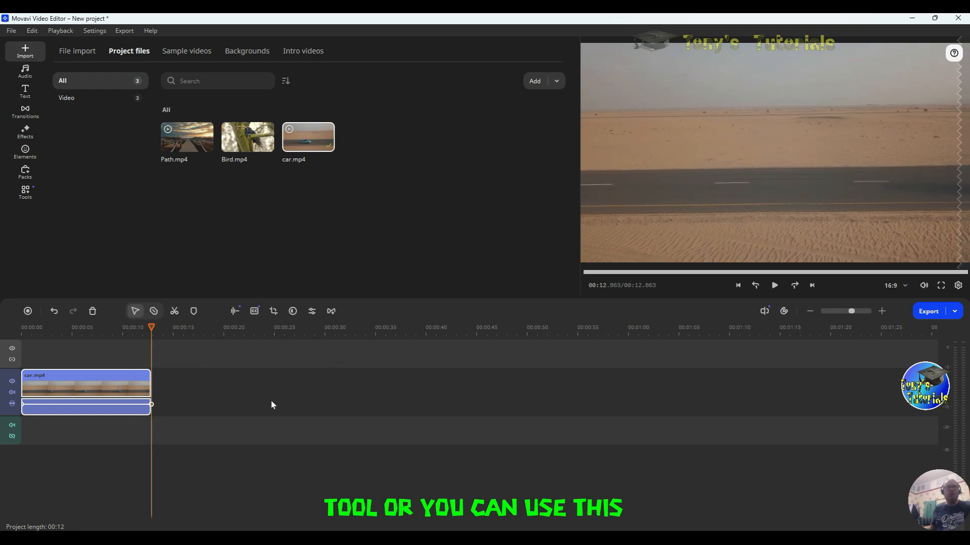
Crop the car clip to a narrow full-width band around the road and car, apply it, and play it from the start.
left_click(274, 312)
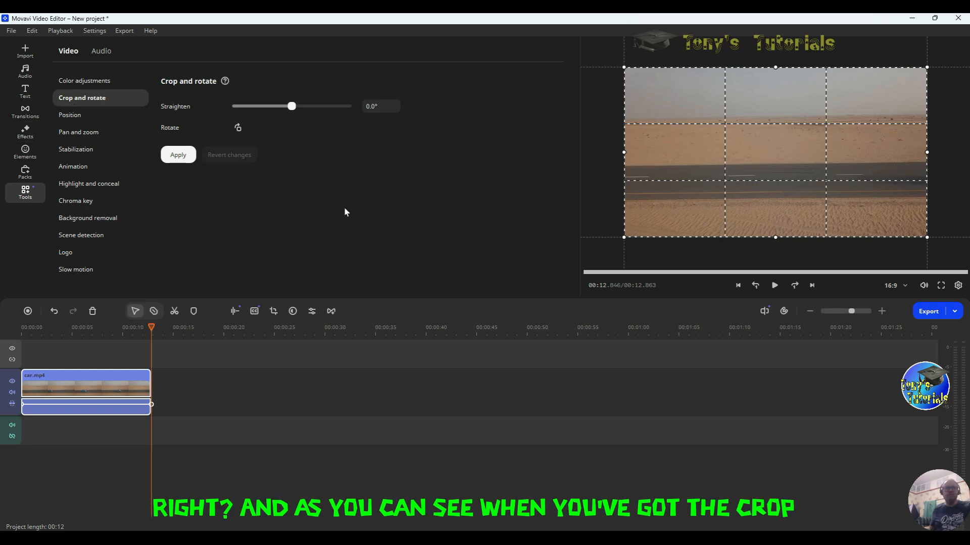
left_click_drag(151, 329, 99, 328)
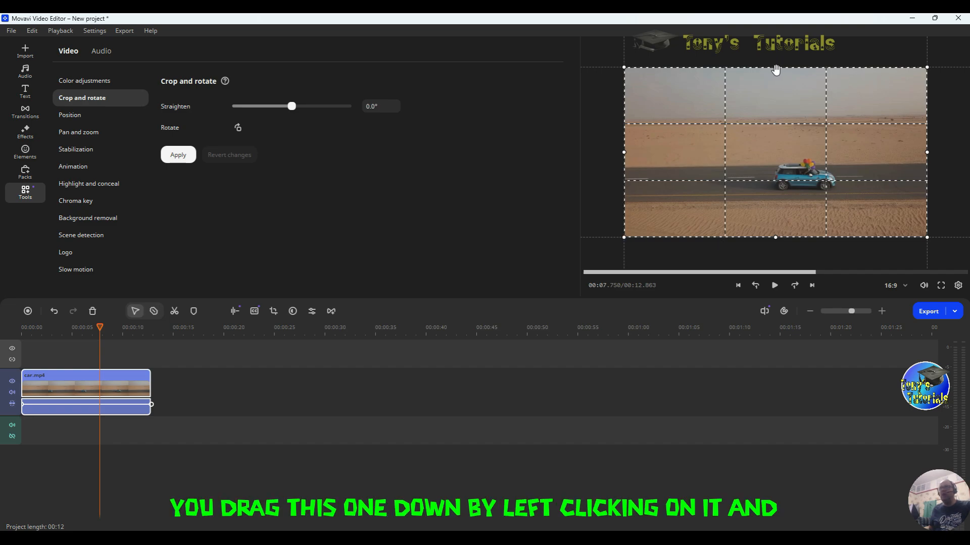
left_click_drag(775, 69, 784, 151)
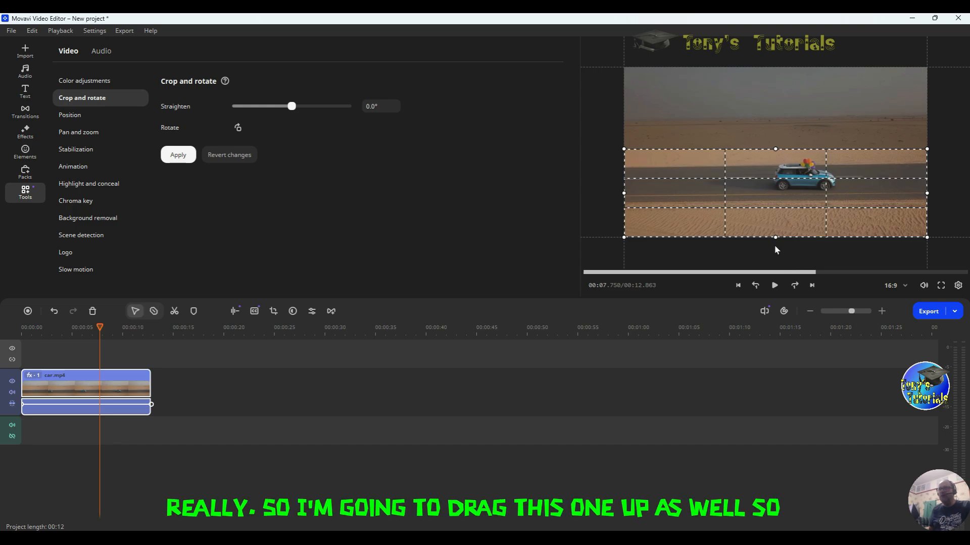
left_click_drag(775, 241, 783, 202)
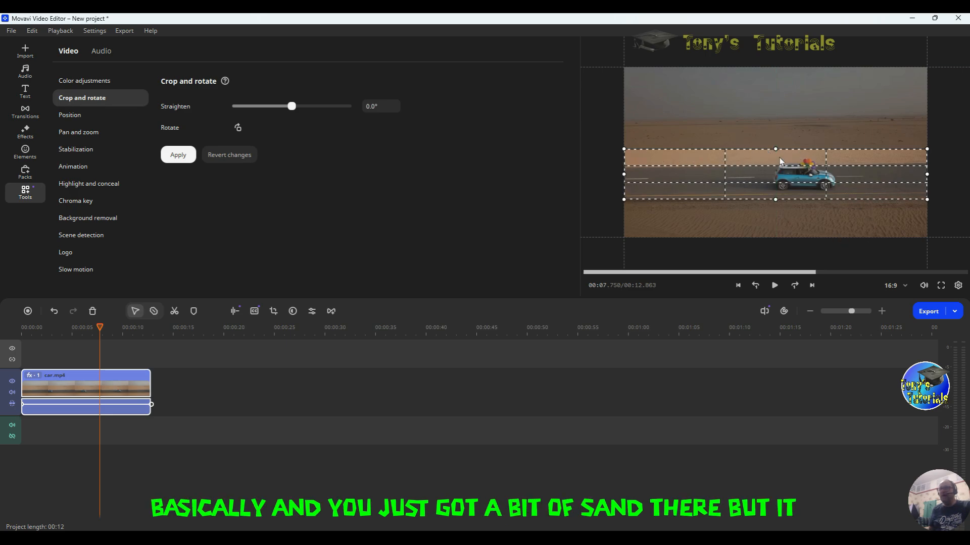
left_click_drag(775, 151, 776, 154)
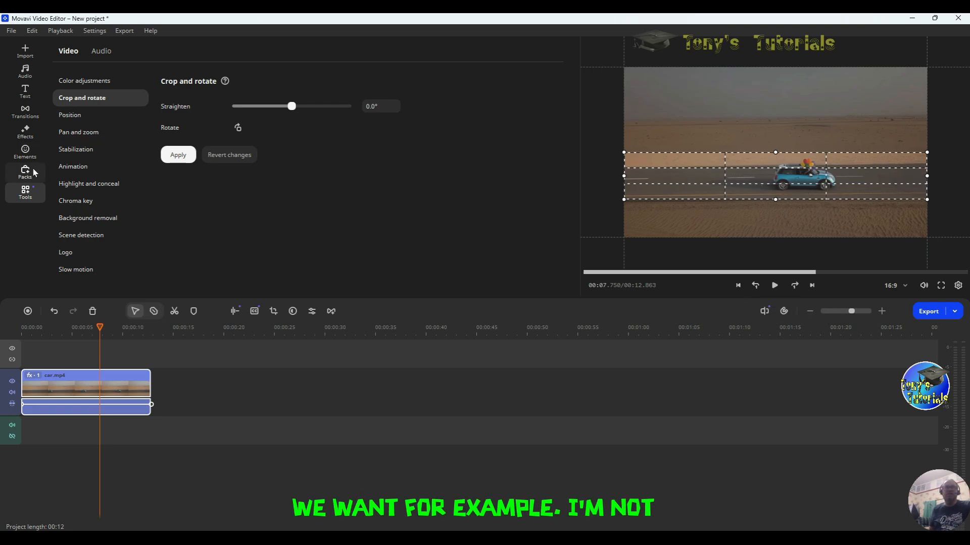
left_click(180, 158)
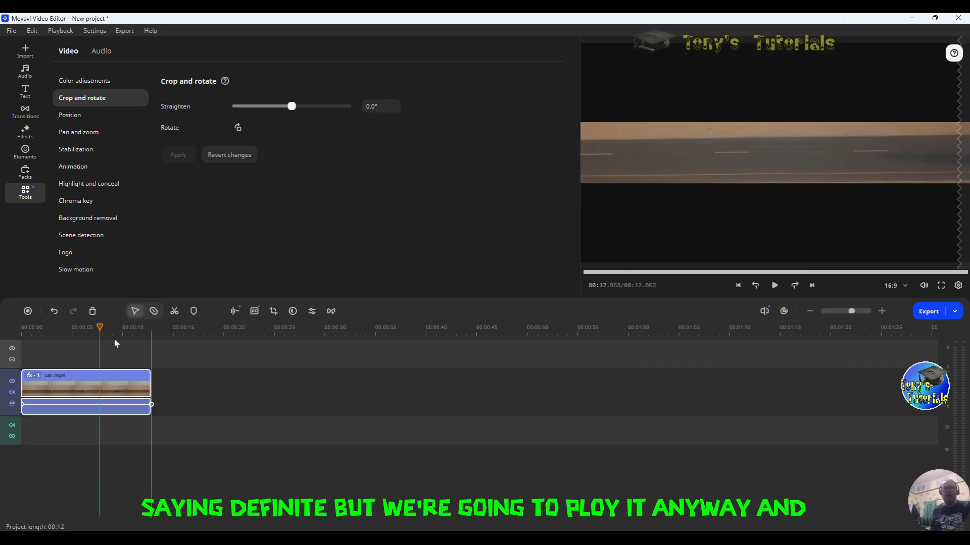
left_click_drag(105, 331, 3, 331)
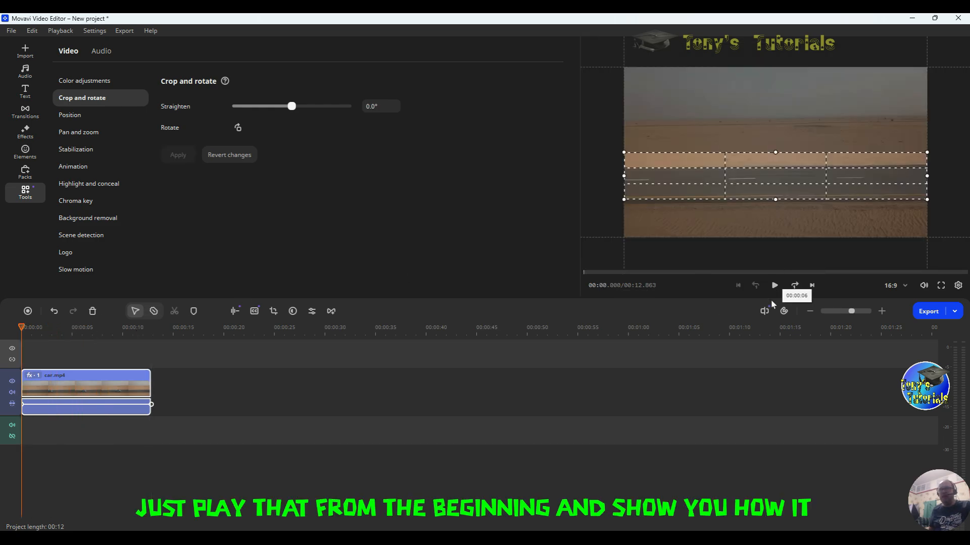
left_click(774, 286)
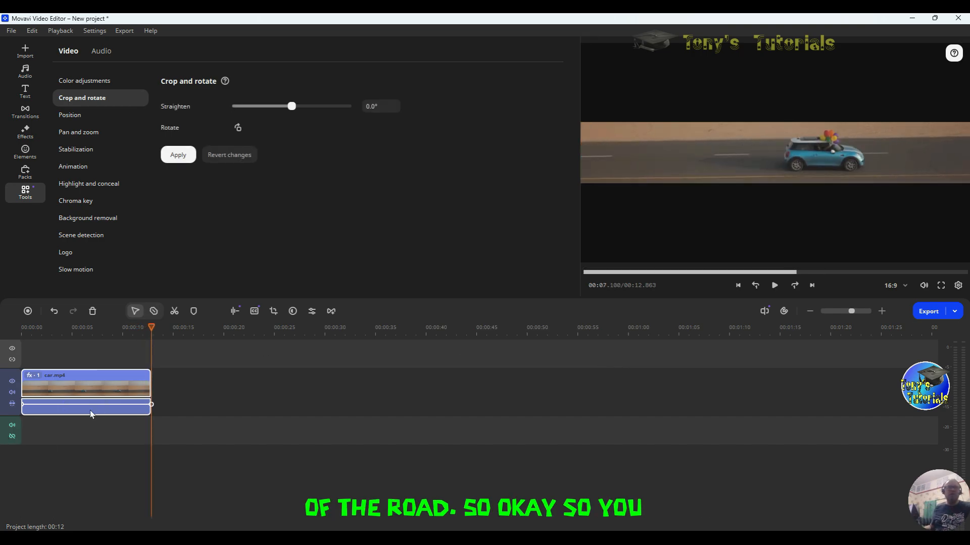
Narrow the car clip's crop frame from both sides to a small box over the middle of the road and apply it.
left_click(99, 385)
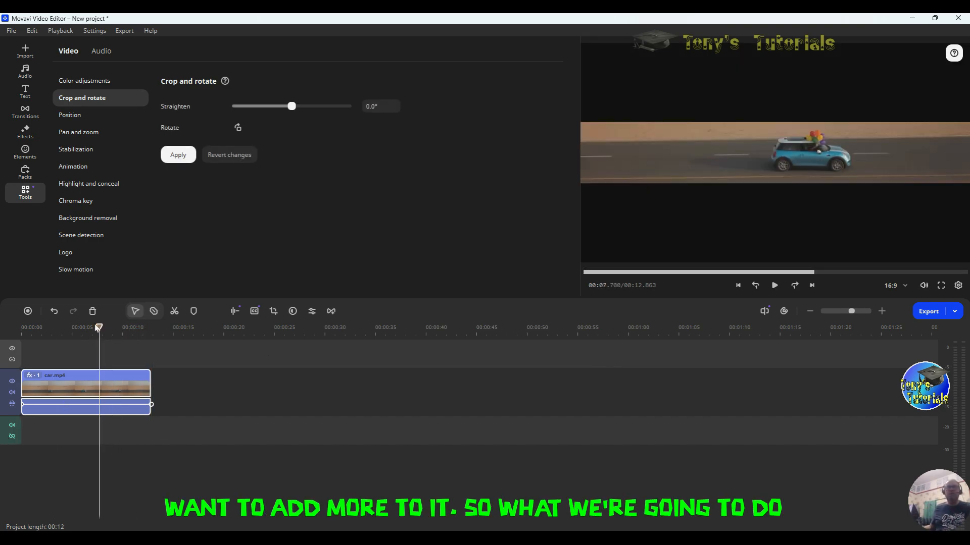
left_click_drag(99, 328, 81, 381)
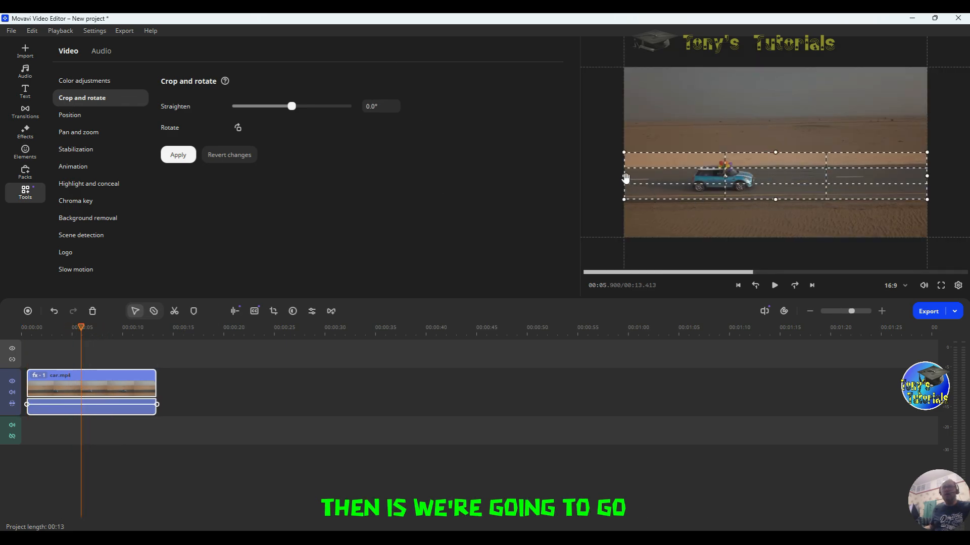
left_click_drag(625, 178, 750, 179)
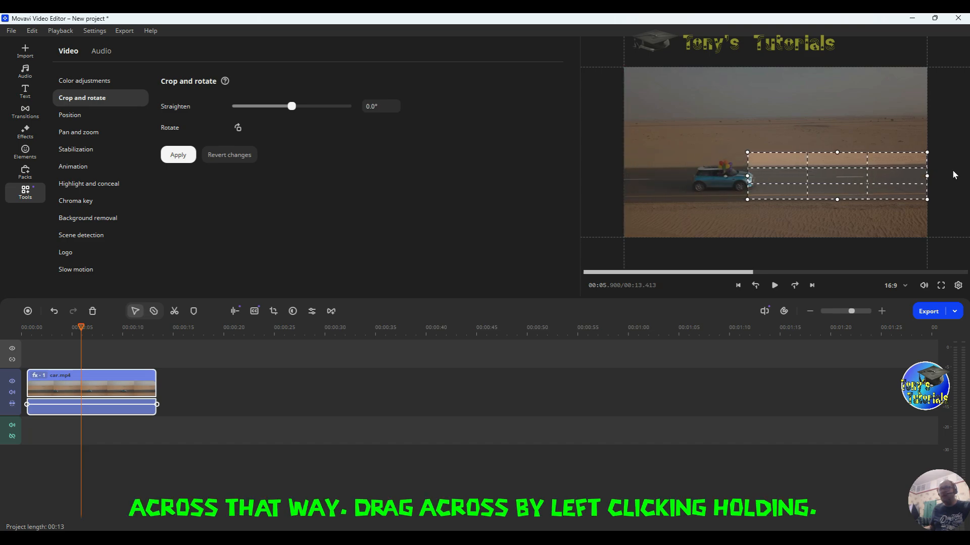
left_click_drag(815, 178, 787, 178)
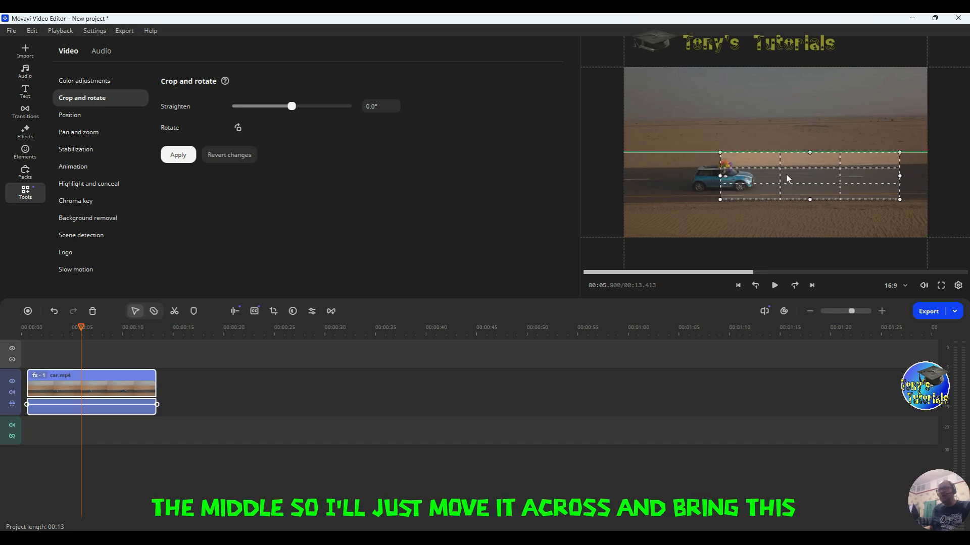
left_click_drag(902, 177, 822, 177)
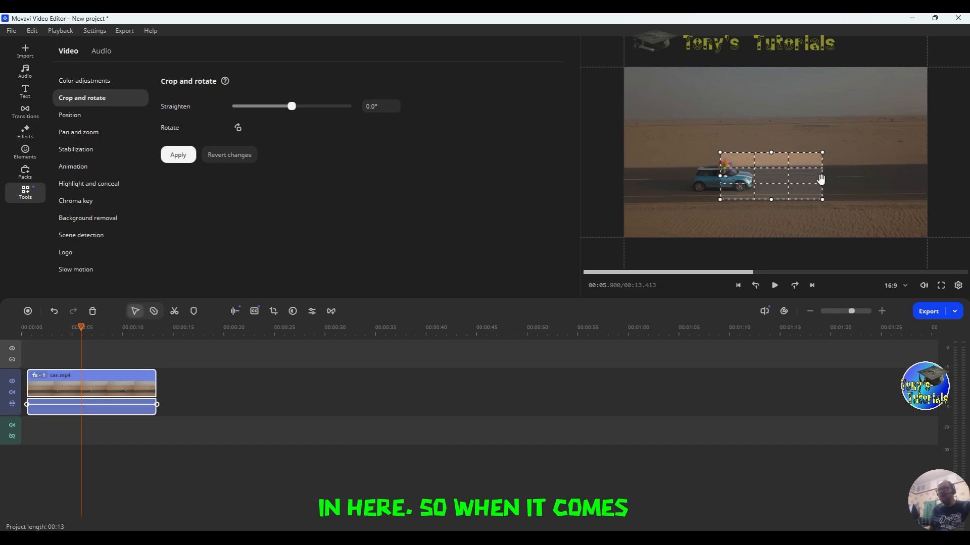
left_click_drag(86, 365, 4, 332)
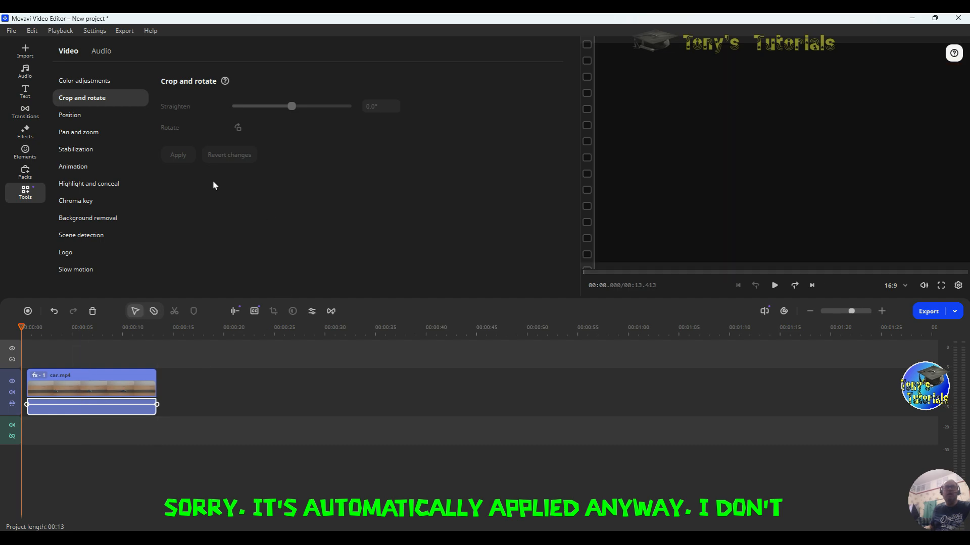
left_click(79, 386)
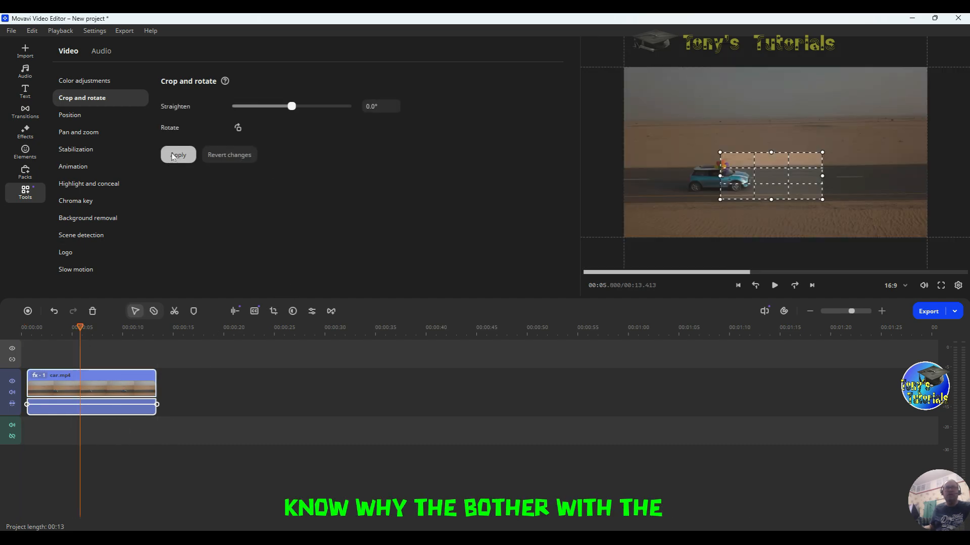
left_click(177, 154)
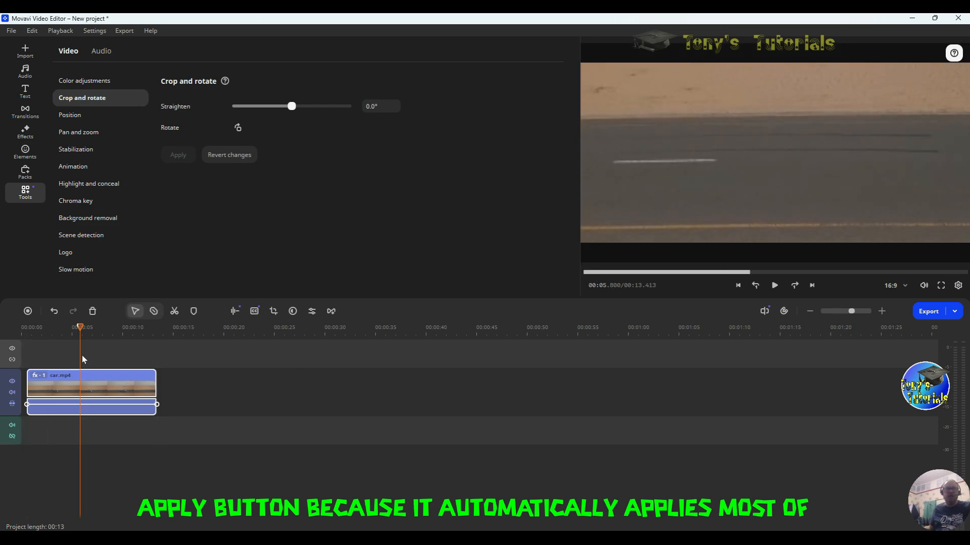
Play the tightly cropped car clip from the start and delete it from the timeline.
left_click_drag(77, 329, 21, 328)
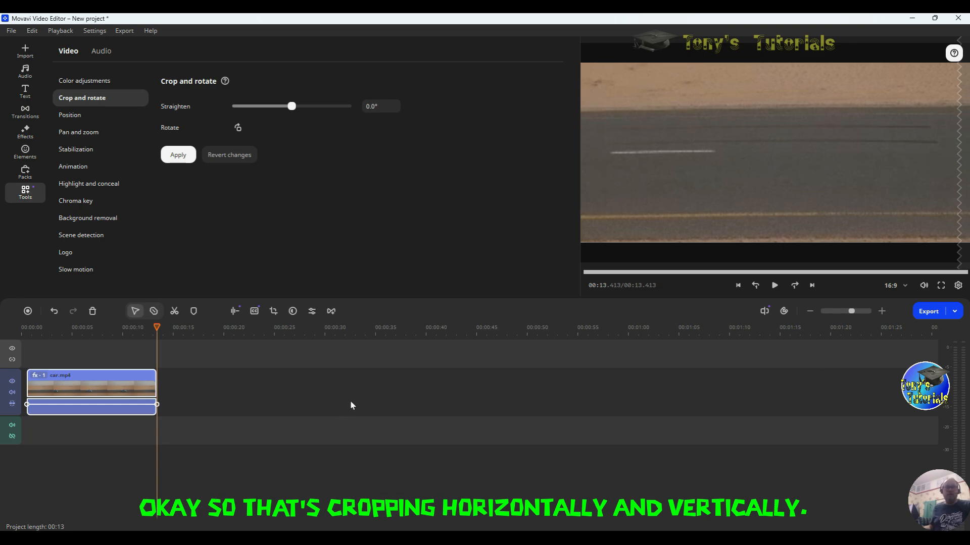
right_click(104, 386)
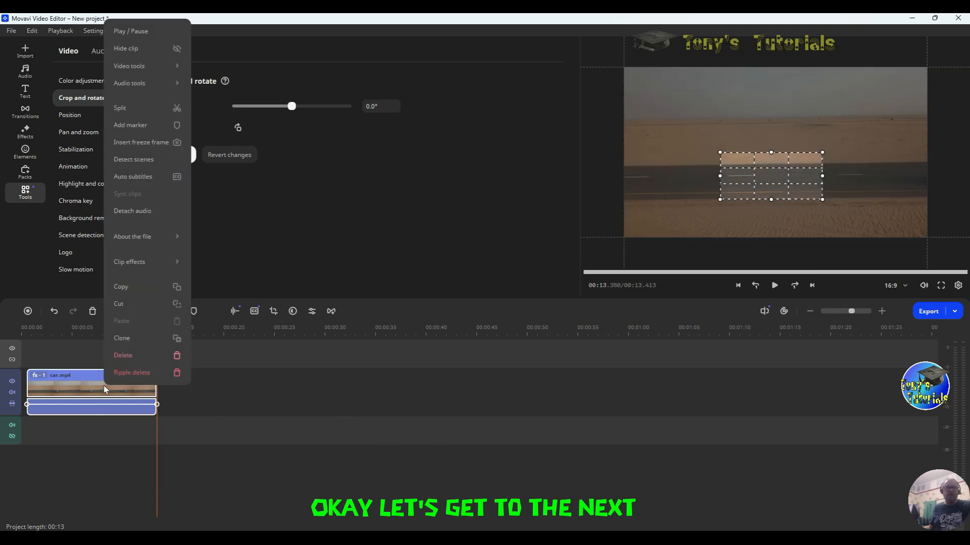
left_click(134, 359)
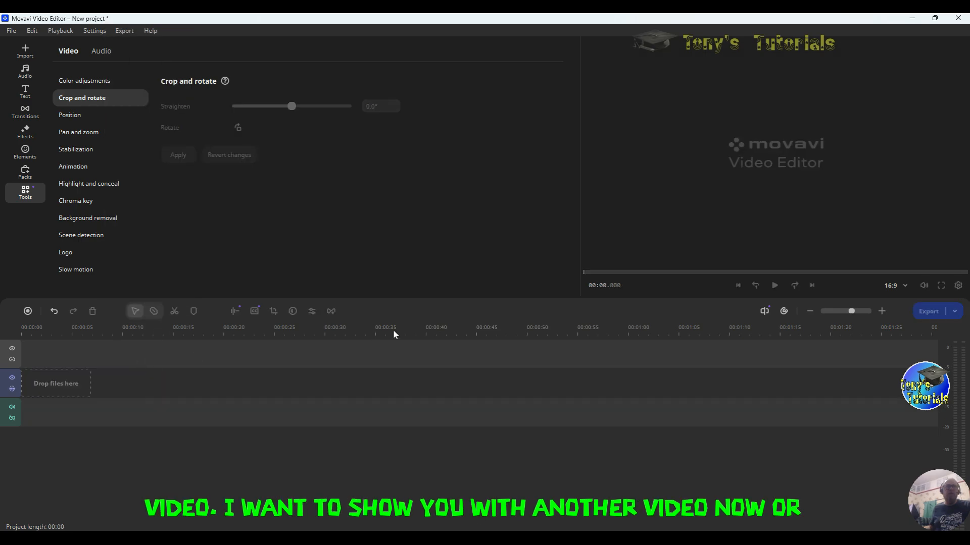
Add Path.mp4 from the project files to the empty video track, preview it, and return the playhead to the start.
left_click(26, 53)
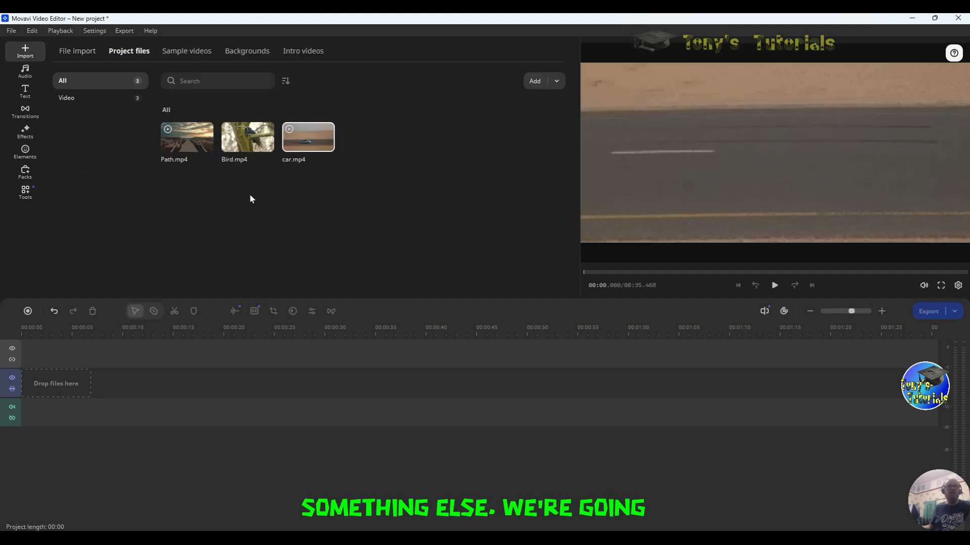
left_click_drag(195, 150, 41, 383)
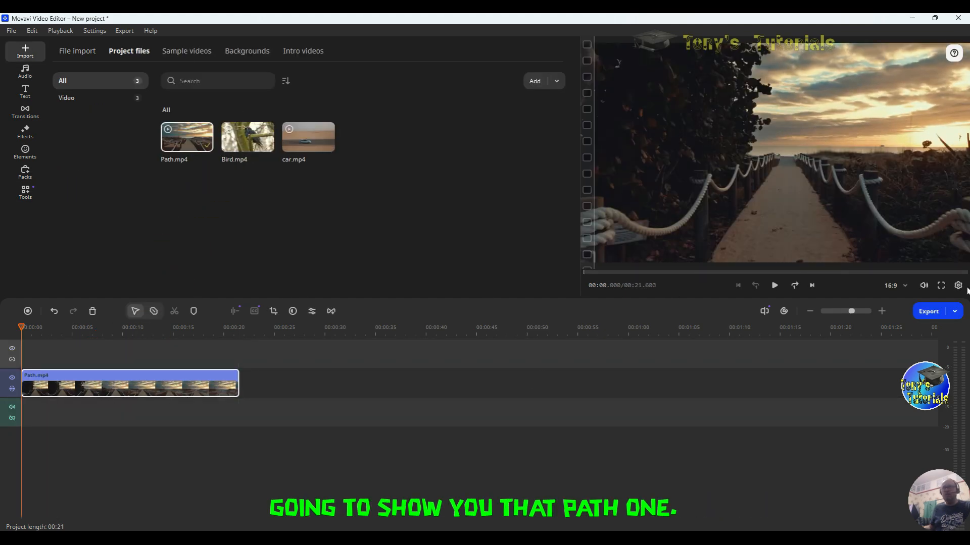
left_click(778, 287)
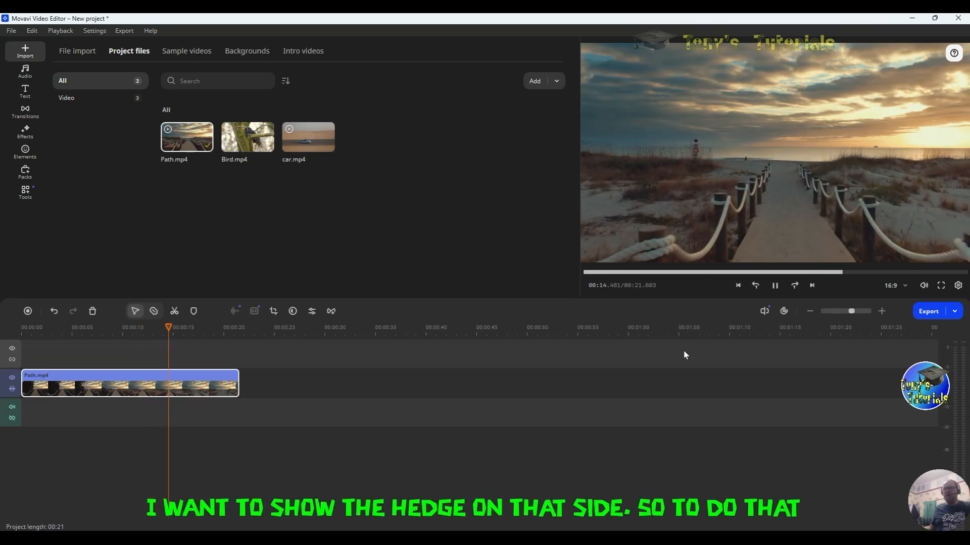
left_click(775, 285)
left_click(85, 388)
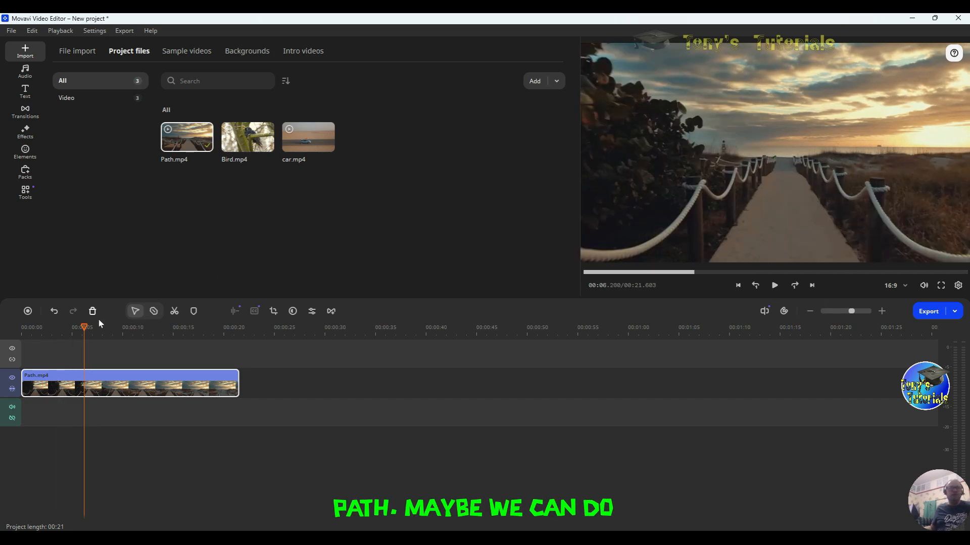
left_click_drag(84, 329, 21, 337)
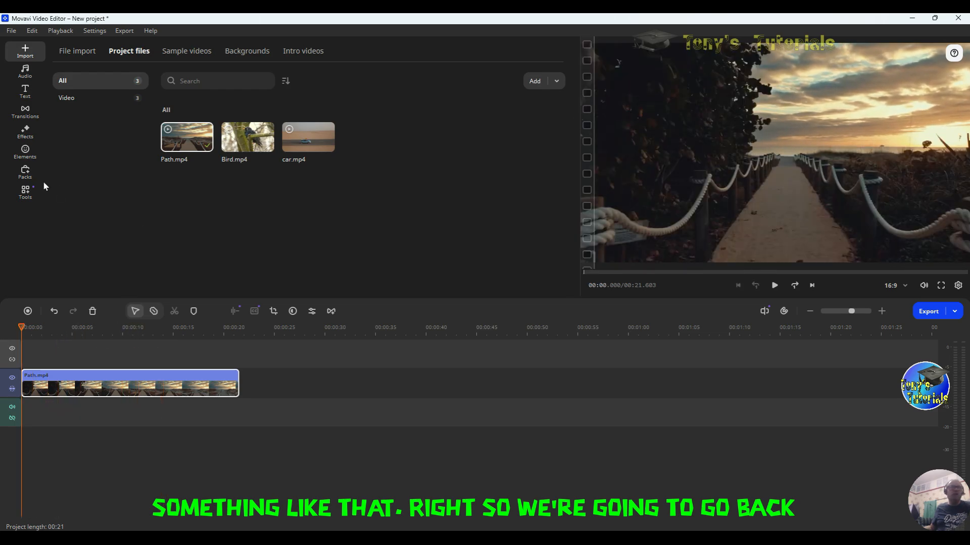
Crop the path clip to its right-hand part around the walkway, right rope fence and sunset, cutting the dark hedge on the left, and apply it.
left_click(274, 312)
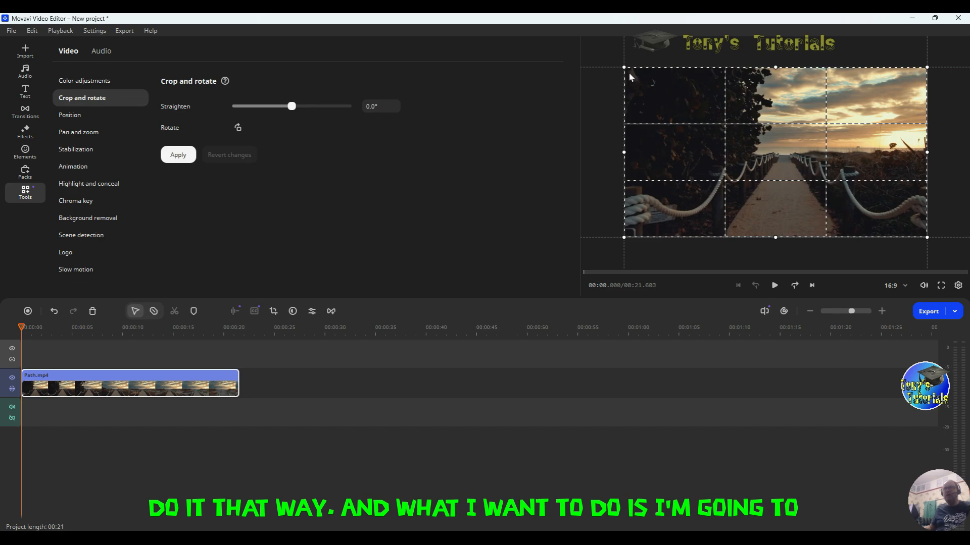
left_click_drag(623, 67, 694, 107)
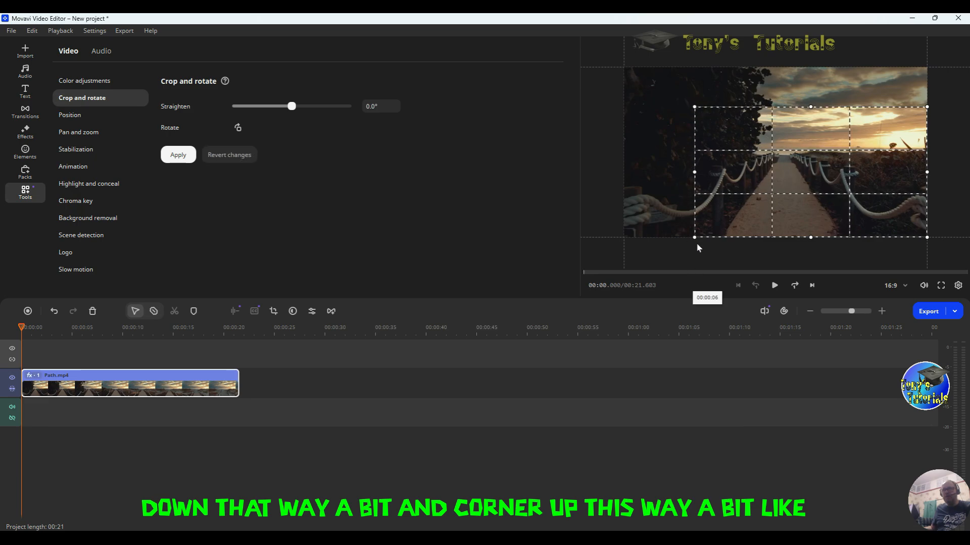
left_click_drag(695, 238, 766, 218)
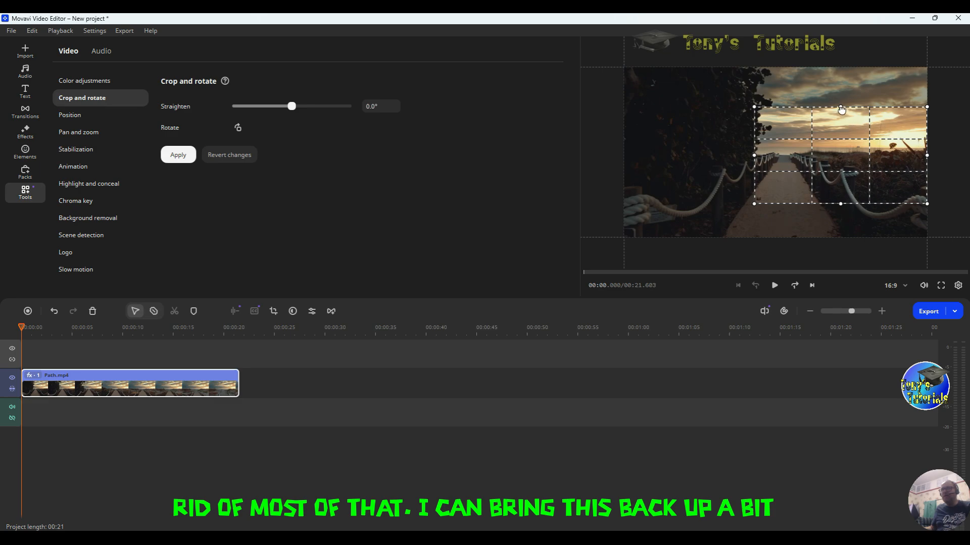
left_click_drag(841, 109, 841, 95)
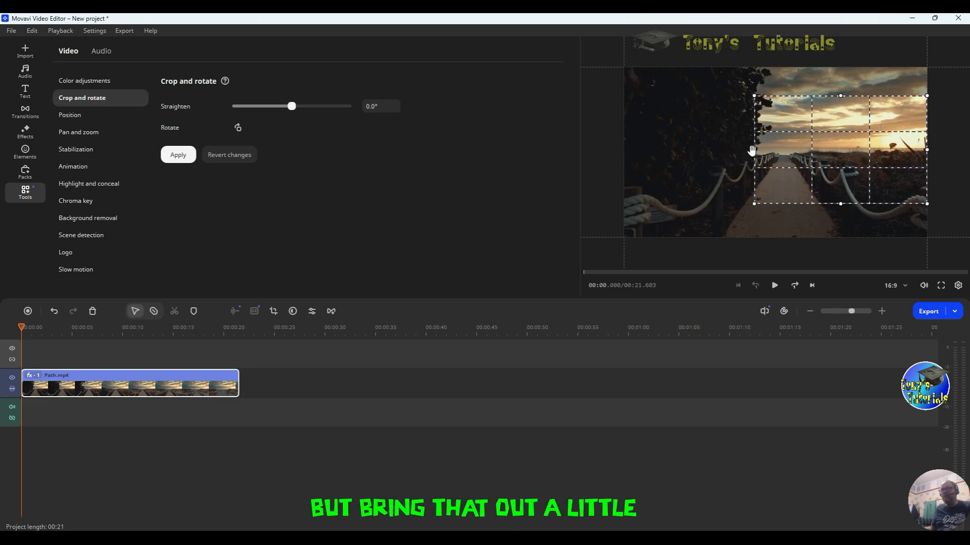
mouse_move(752, 151)
left_mouse_down()
mouse_move(627, 152)
mouse_move(759, 157)
left_mouse_up()
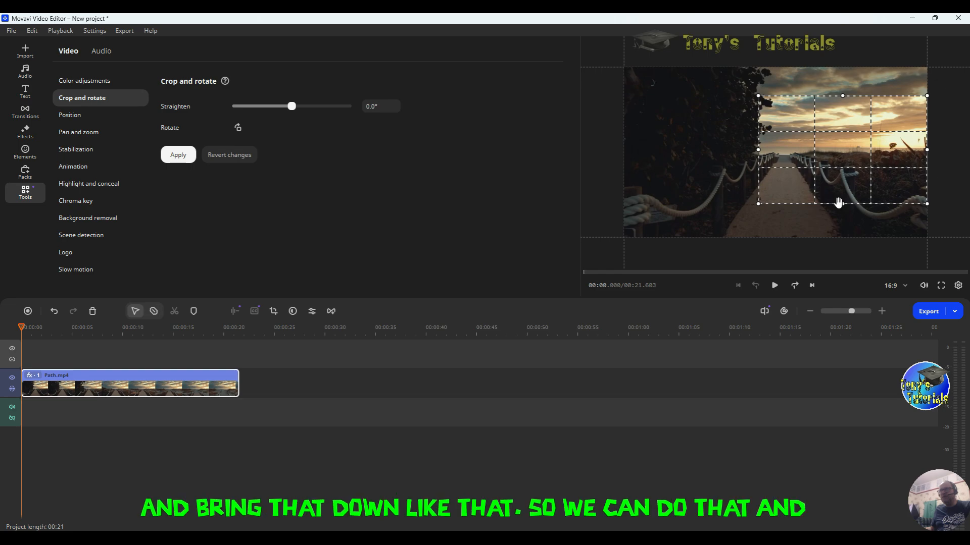
left_click_drag(839, 204, 839, 222)
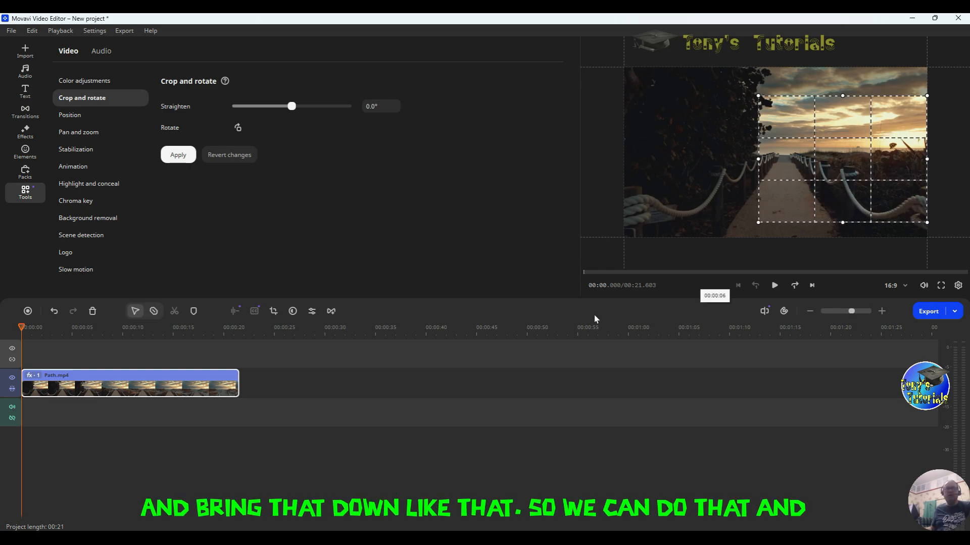
left_click(173, 154)
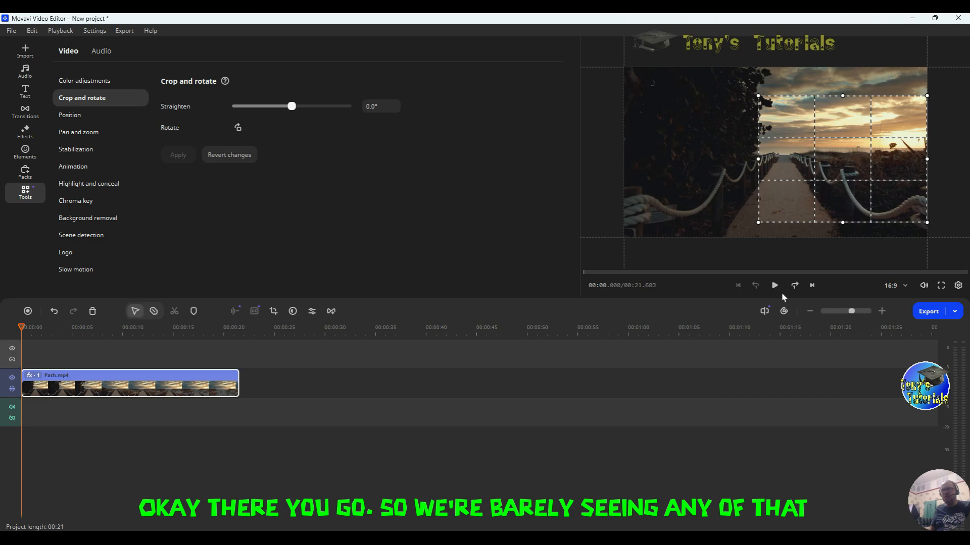
Play the cropped path clip nearly to its end and enlarge the crop frame slightly at its lower-left corner.
left_click(775, 286)
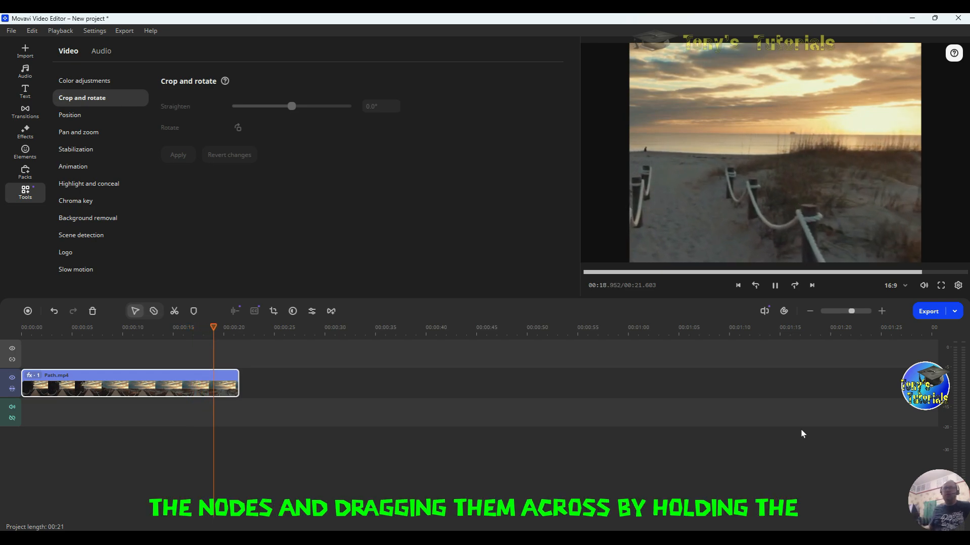
left_click(775, 286)
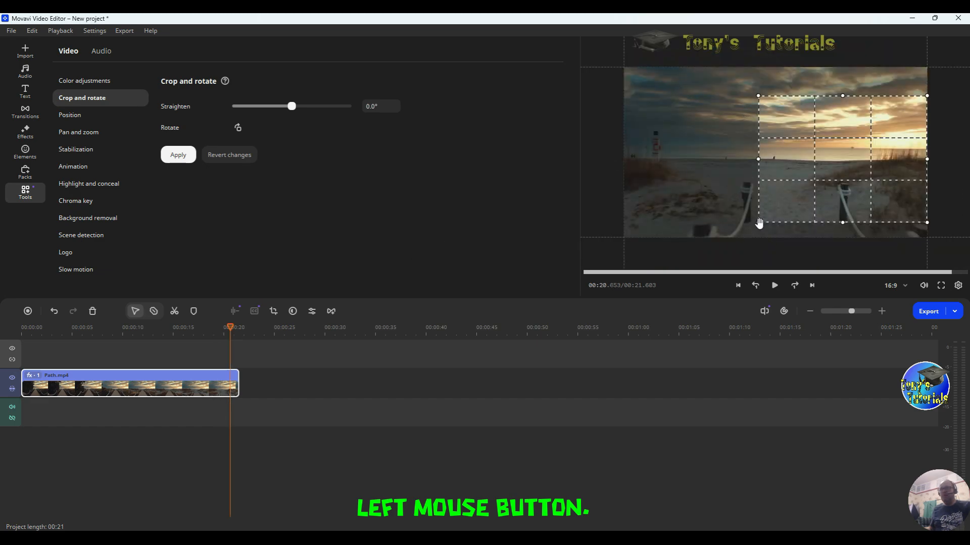
left_click_drag(759, 222, 752, 227)
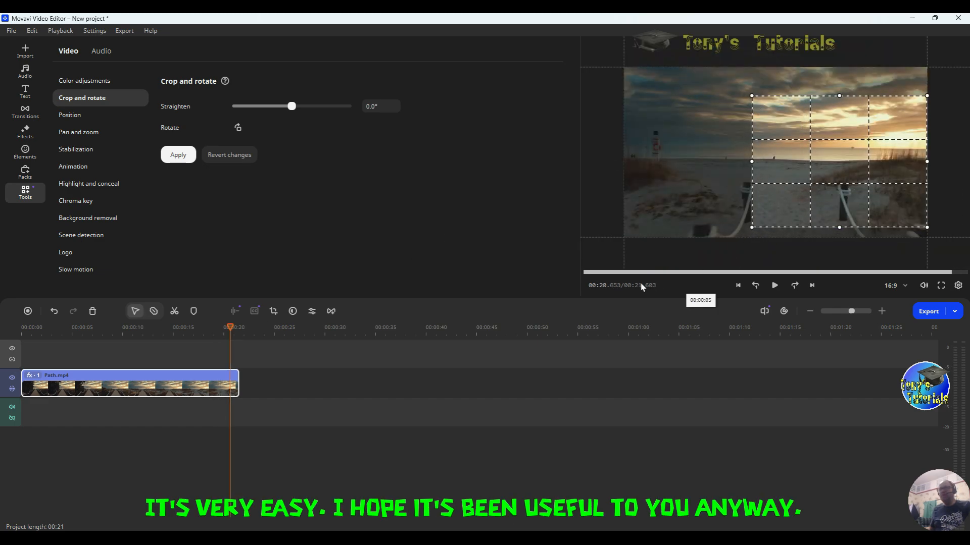